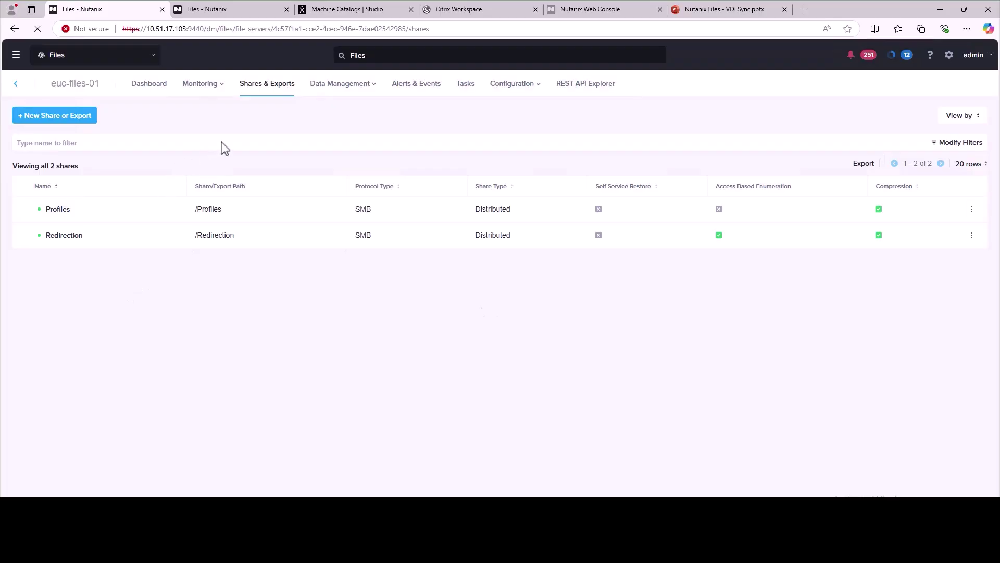
Examine the shares and exports of the euc-files-02 file server, then return to its dashboard
{"action": "left_click", "coordinate": [227, 9]}
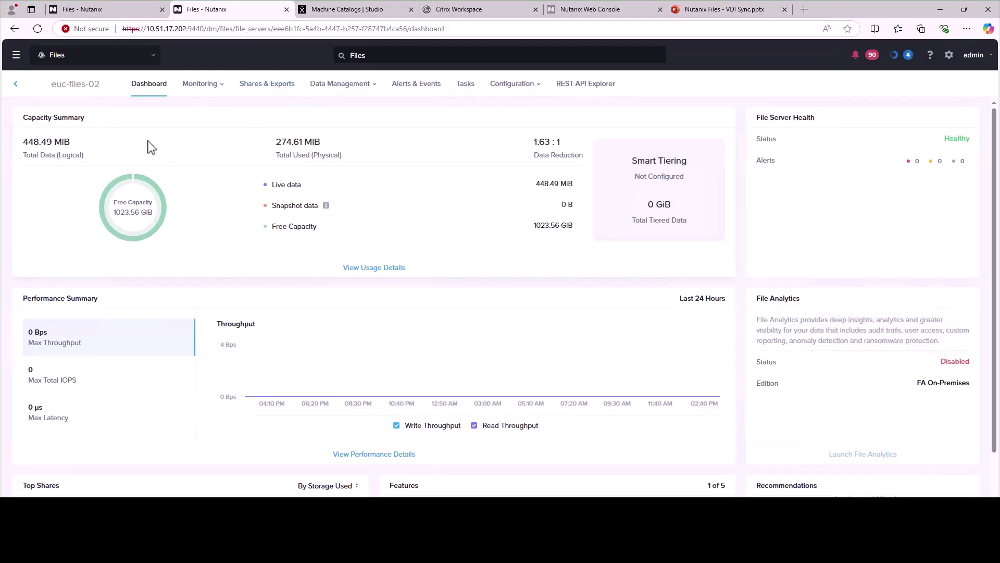
{"action": "left_click", "coordinate": [266, 86]}
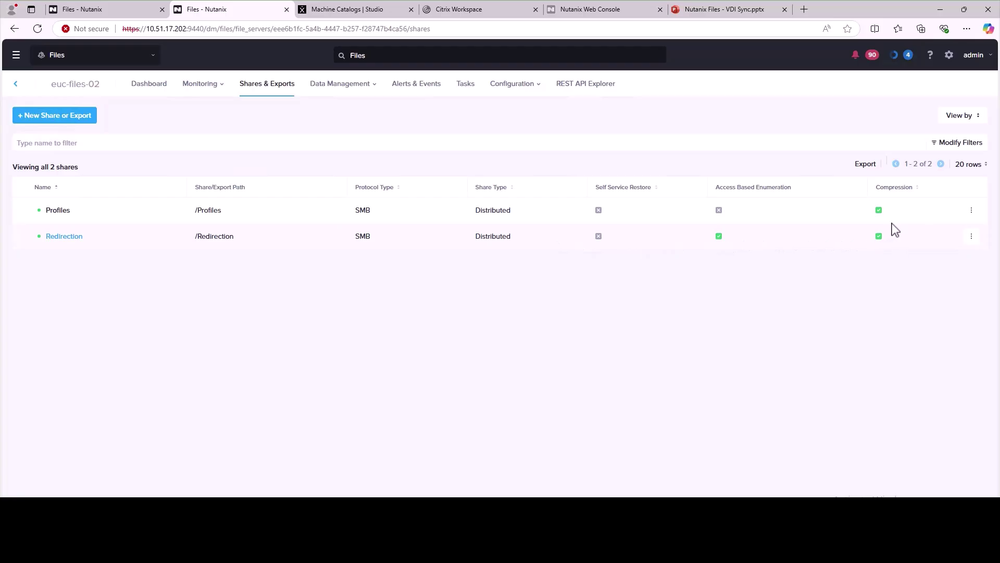
{"action": "left_click", "coordinate": [150, 88]}
Leave the euc-files-01 and euc-files-02 details and return to the file server lists on both Nutanix instances
{"action": "left_click", "coordinate": [130, 18]}
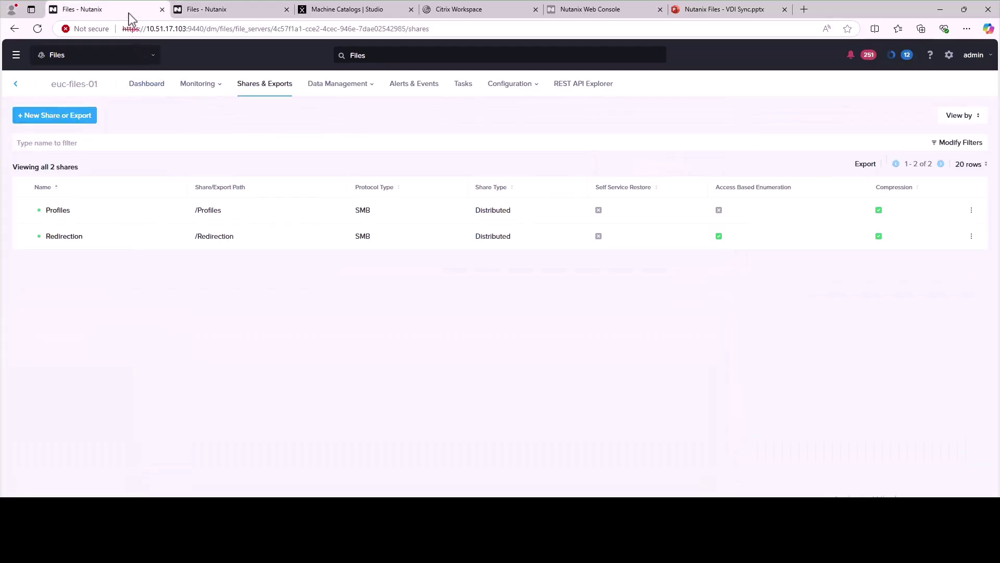
{"action": "left_click", "coordinate": [137, 86]}
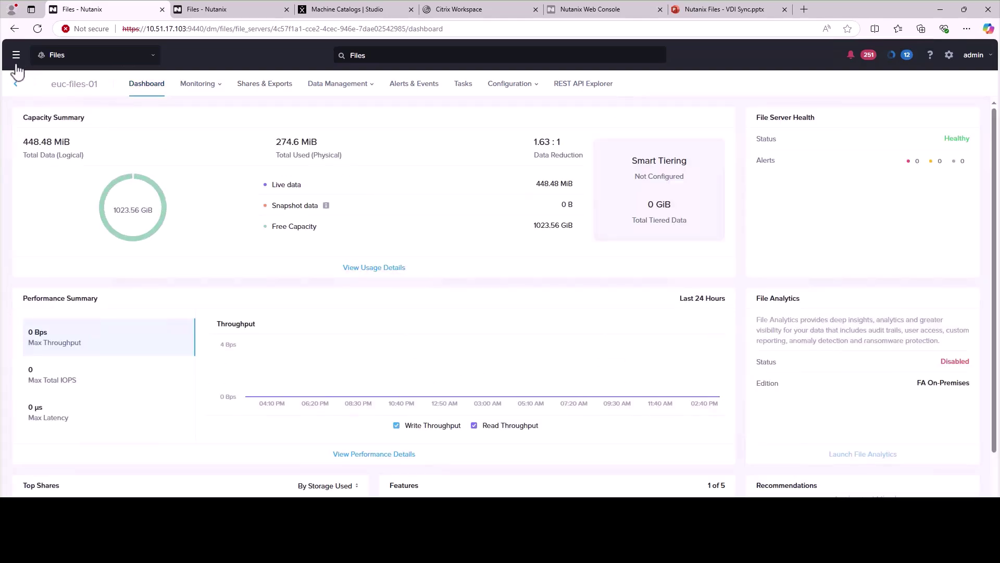
{"action": "left_click", "coordinate": [18, 86]}
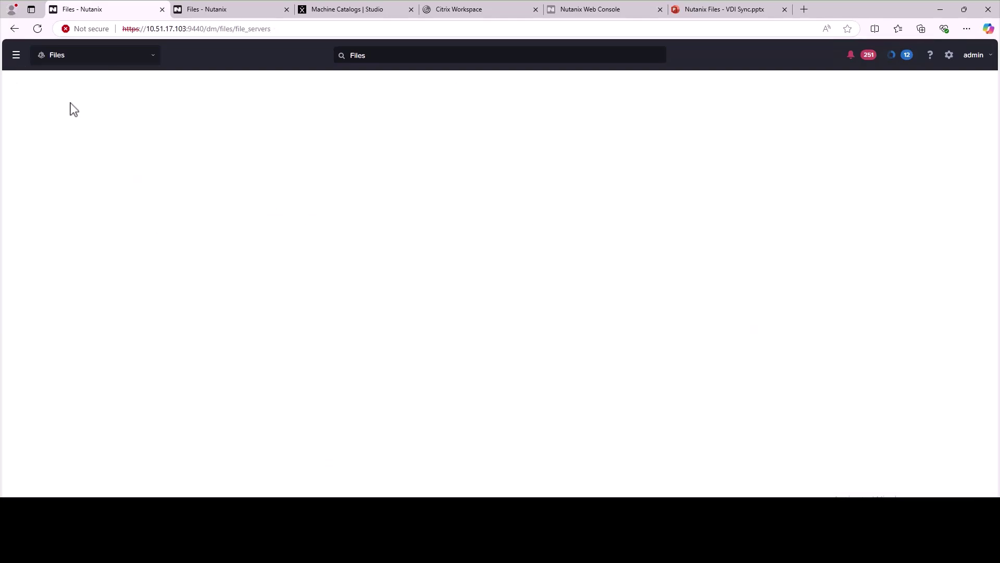
{"action": "left_click", "coordinate": [199, 15]}
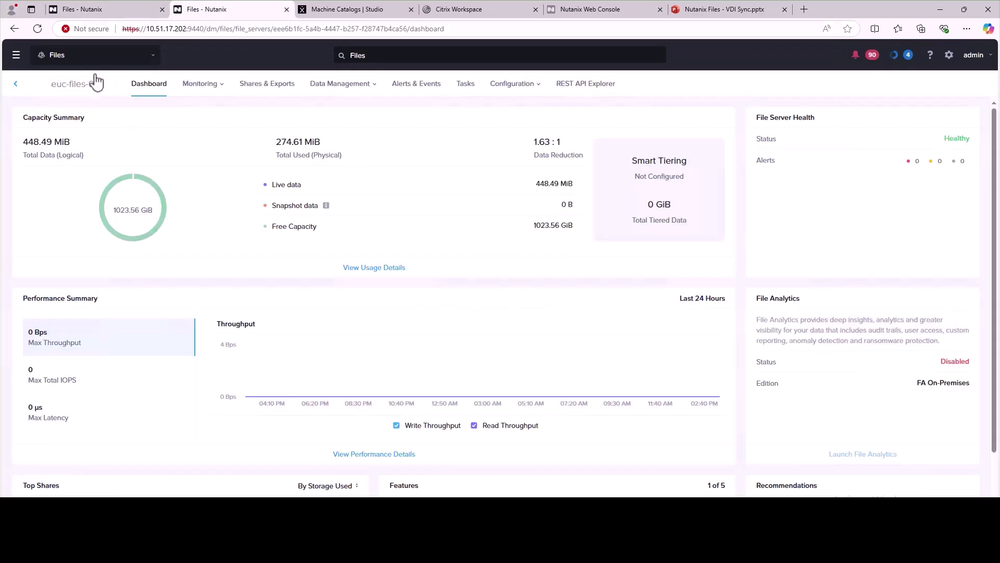
{"action": "left_click", "coordinate": [18, 84]}
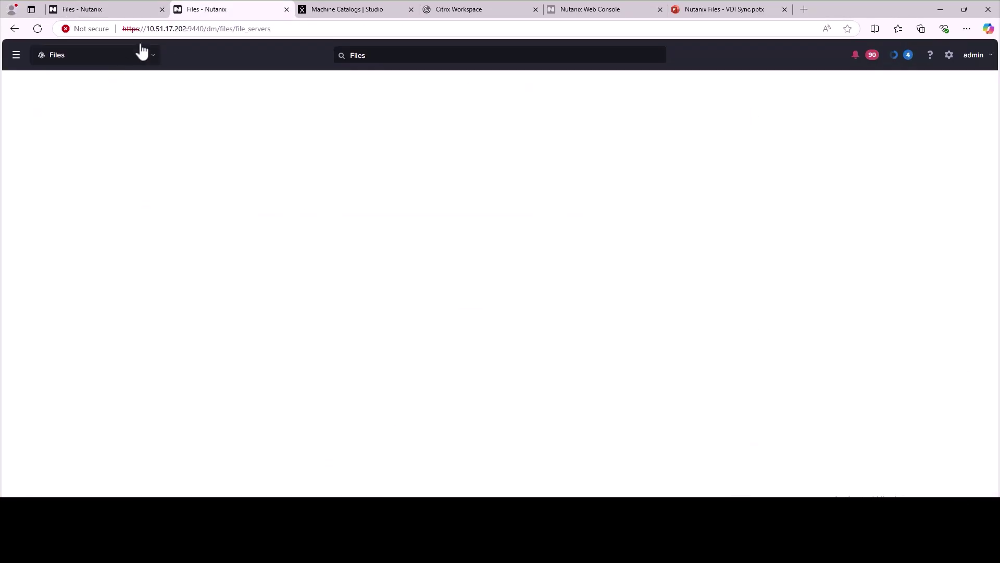
Open the data replication policies on the 10.51.17.103 instance and start a new policy with the VDI Data Synchronization use case
{"action": "left_click", "coordinate": [116, 15]}
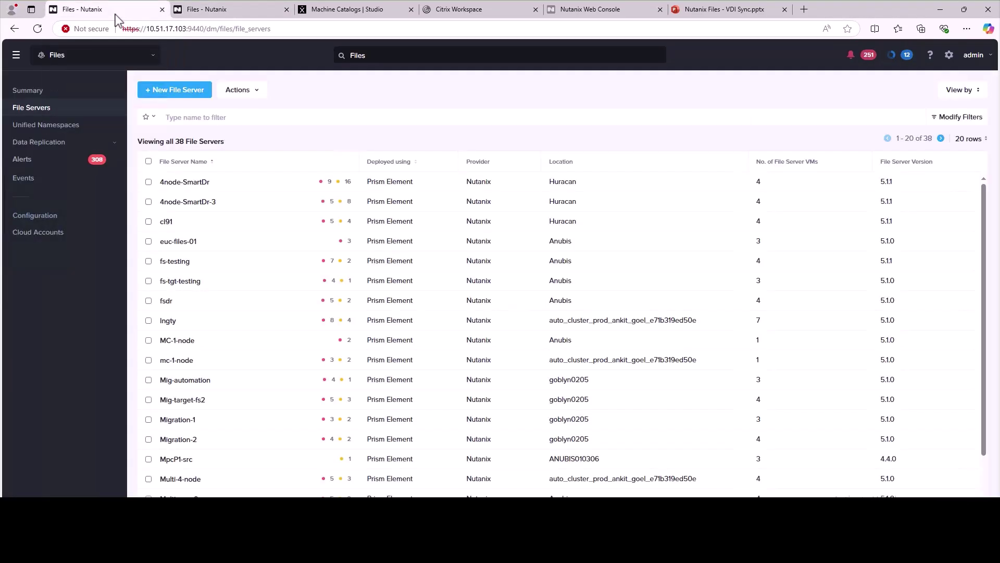
{"action": "left_click", "coordinate": [48, 143]}
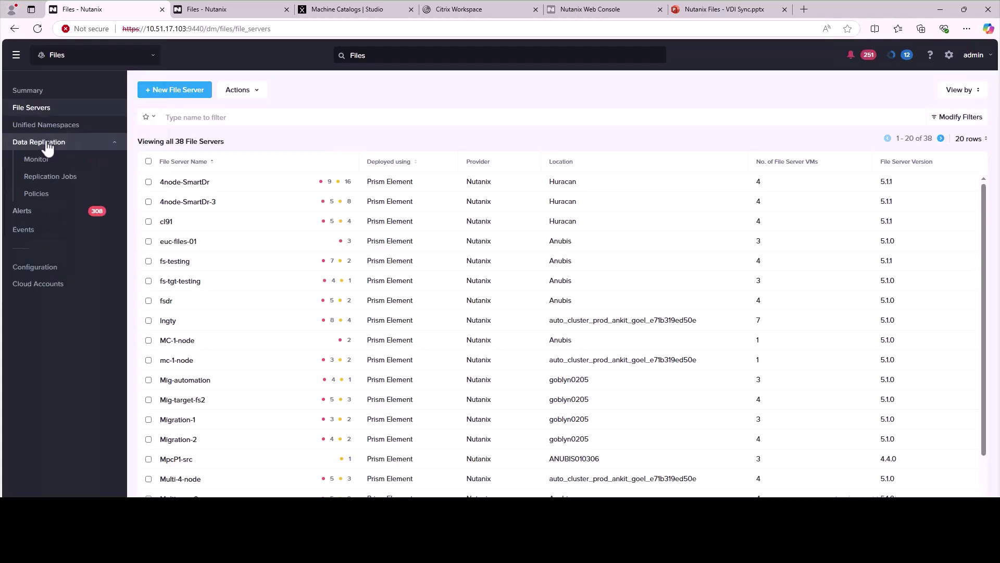
{"action": "left_click", "coordinate": [42, 194]}
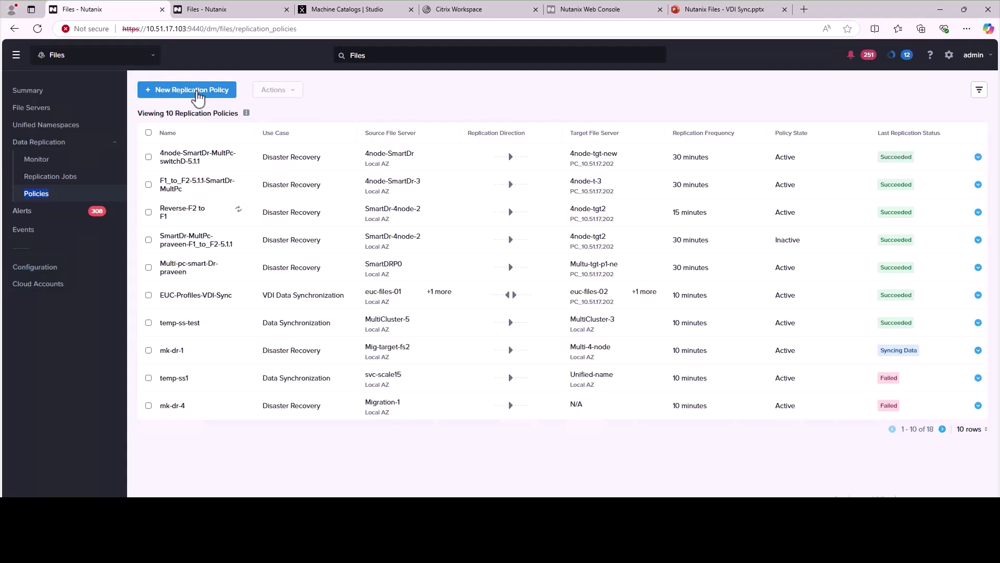
{"action": "left_click", "coordinate": [197, 94]}
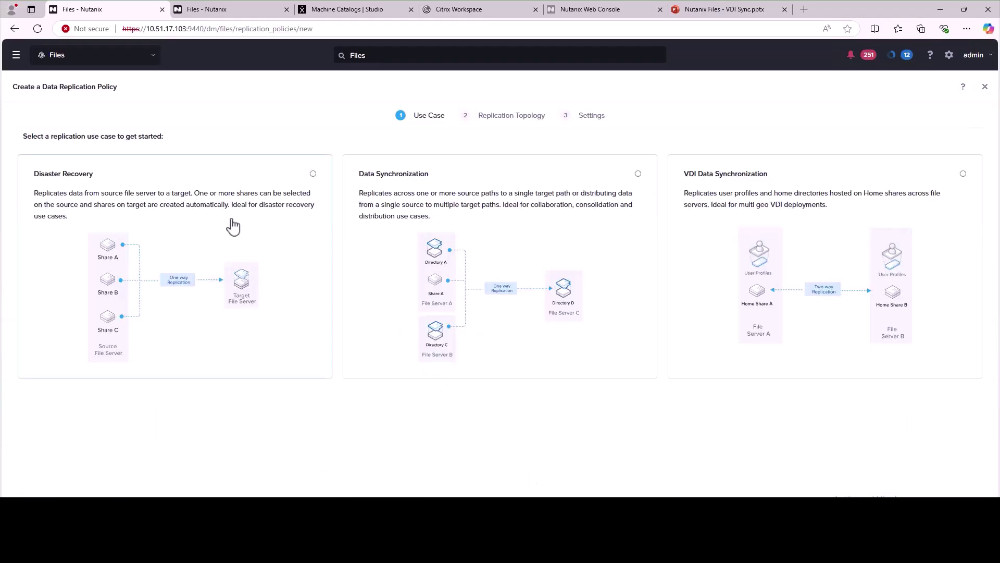
{"action": "left_click", "coordinate": [962, 174]}
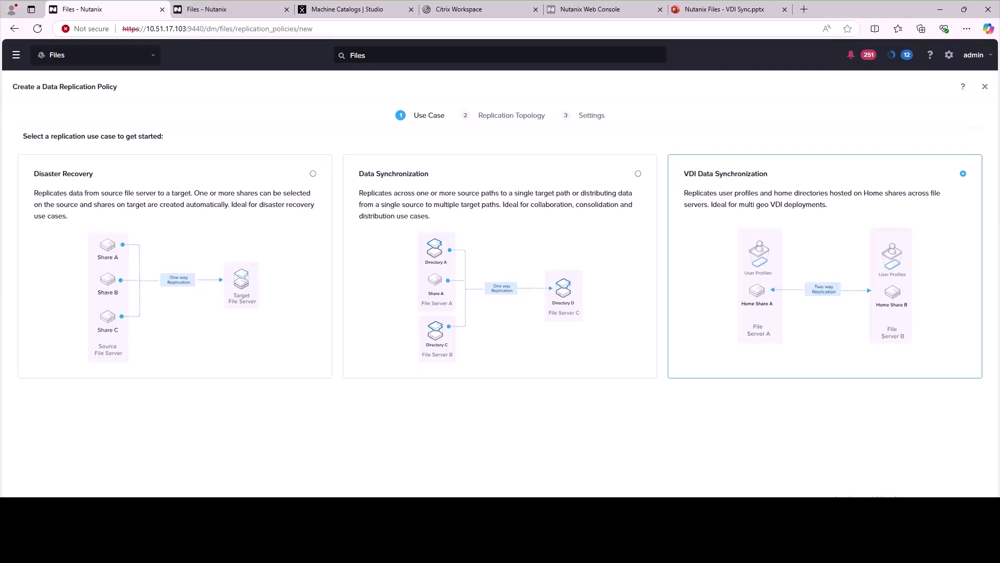
{"action": "left_click", "coordinate": [971, 523]}
Set File Server #1 to euc-files-01 in the Local AZ availability zone
{"action": "left_click", "coordinate": [300, 280]}
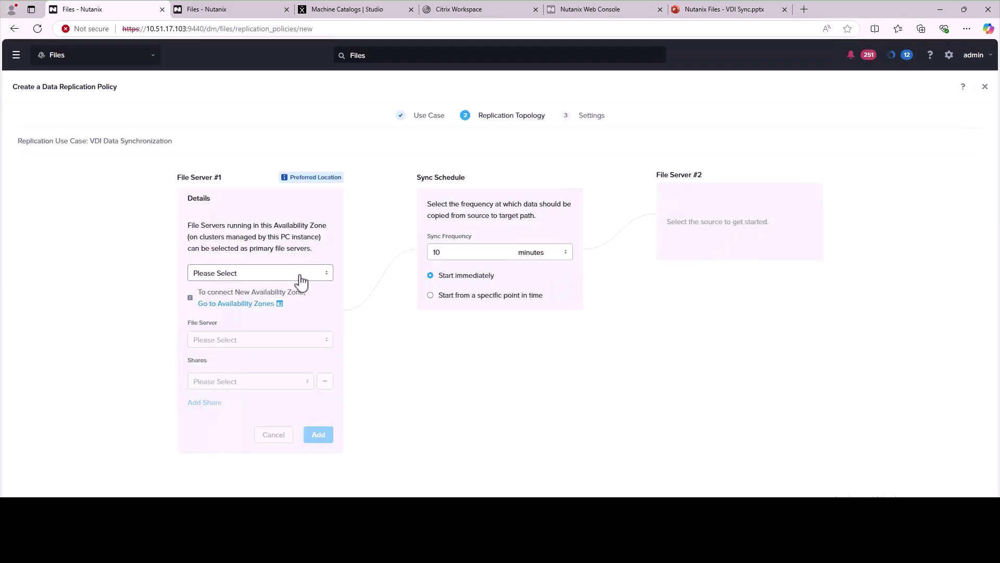
{"action": "left_click", "coordinate": [275, 293]}
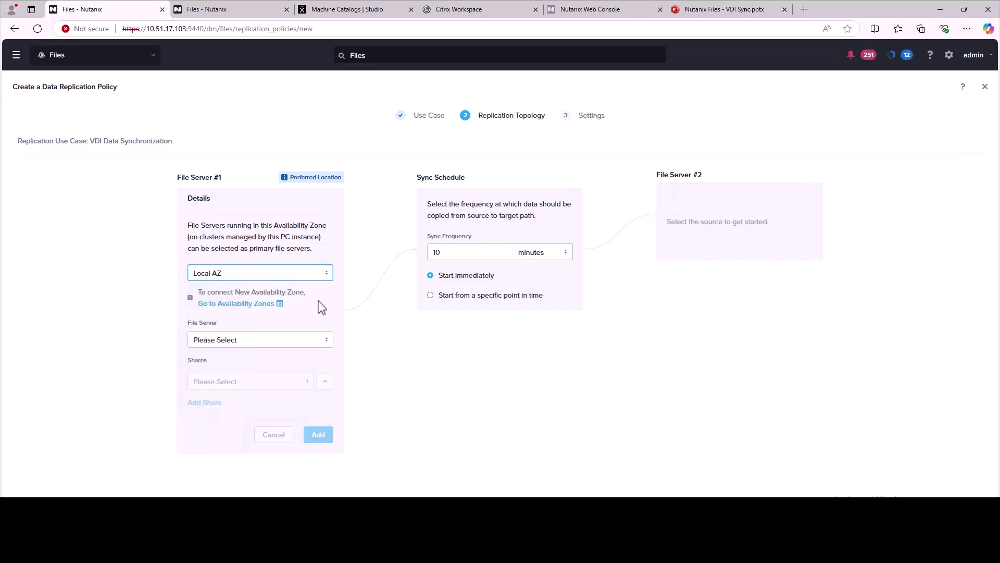
{"action": "left_click", "coordinate": [296, 340]}
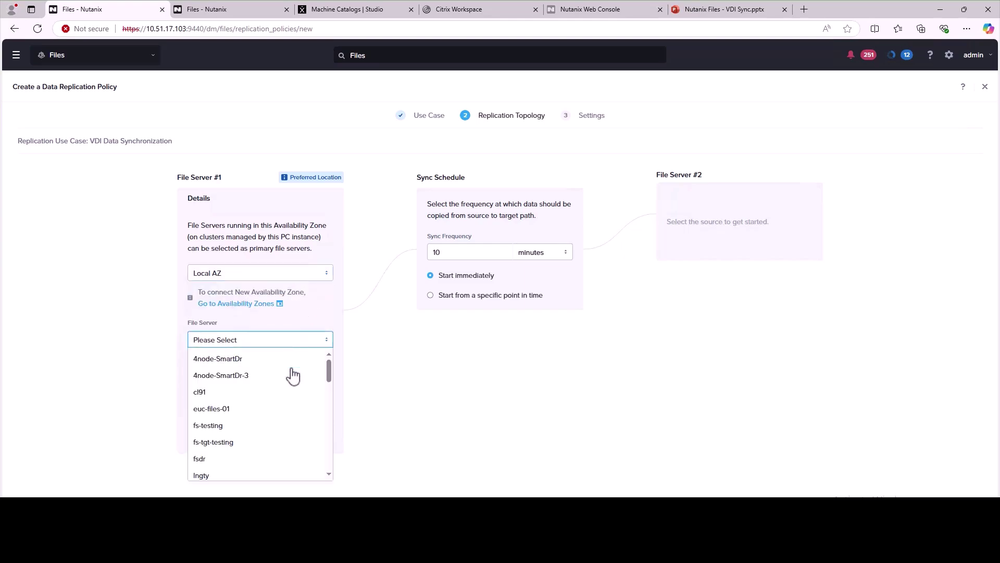
{"action": "left_click", "coordinate": [249, 410]}
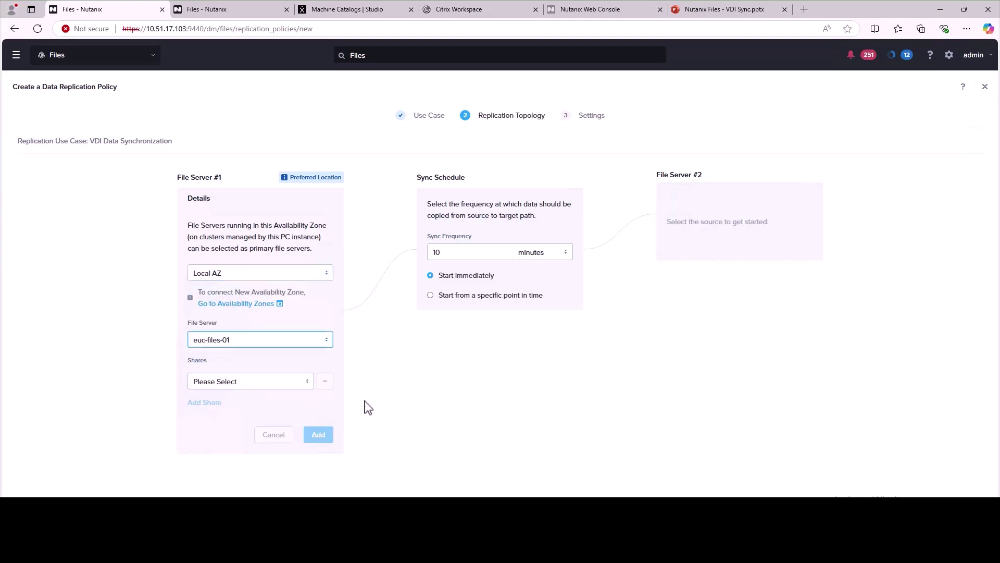
Select the Profiles and Redirection shares for File Server #1 and add the server to the topology
{"action": "left_click", "coordinate": [266, 382]}
{"action": "left_click", "coordinate": [219, 416]}
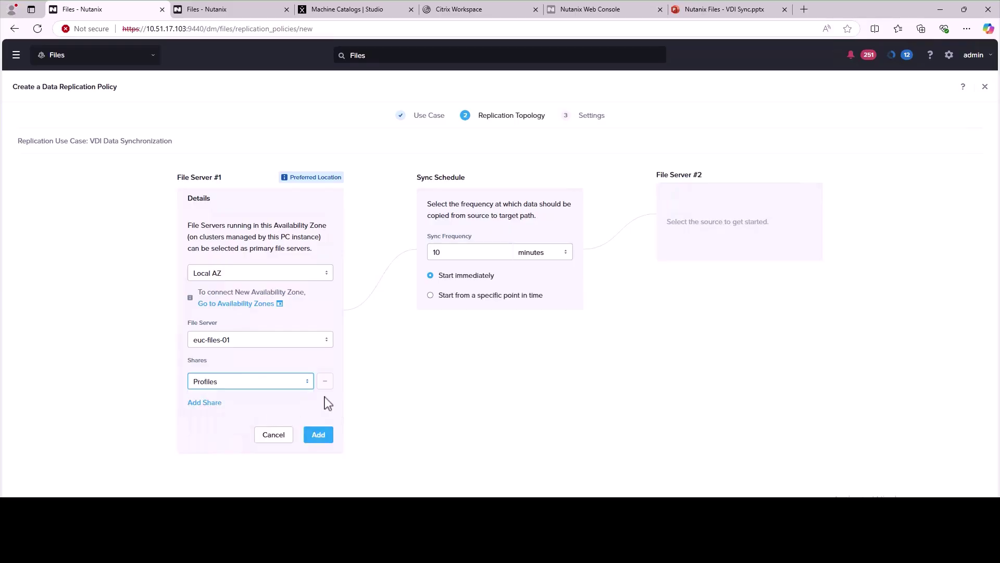
{"action": "left_click", "coordinate": [206, 404]}
{"action": "left_click", "coordinate": [270, 412]}
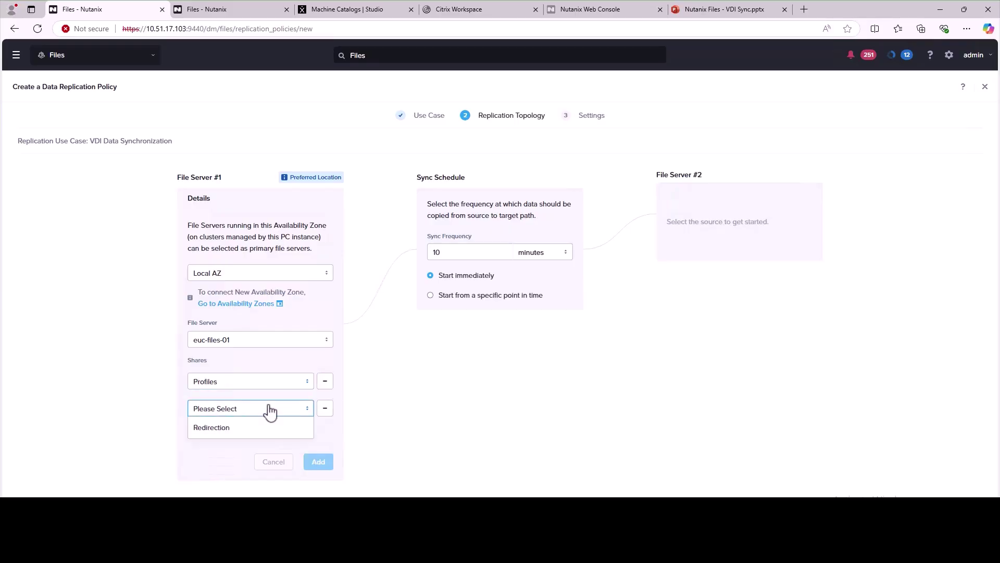
{"action": "left_click", "coordinate": [254, 430]}
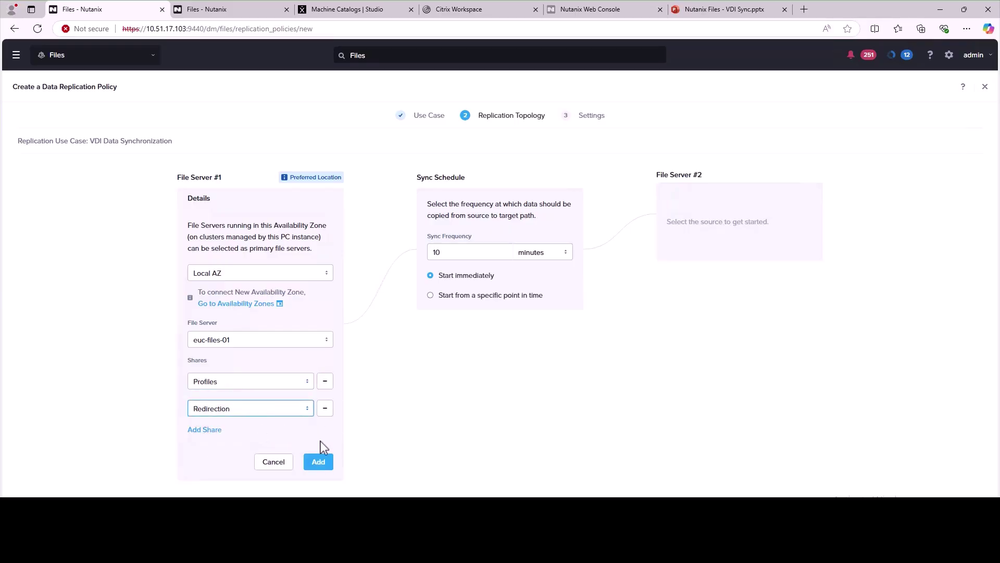
{"action": "left_click", "coordinate": [319, 461]}
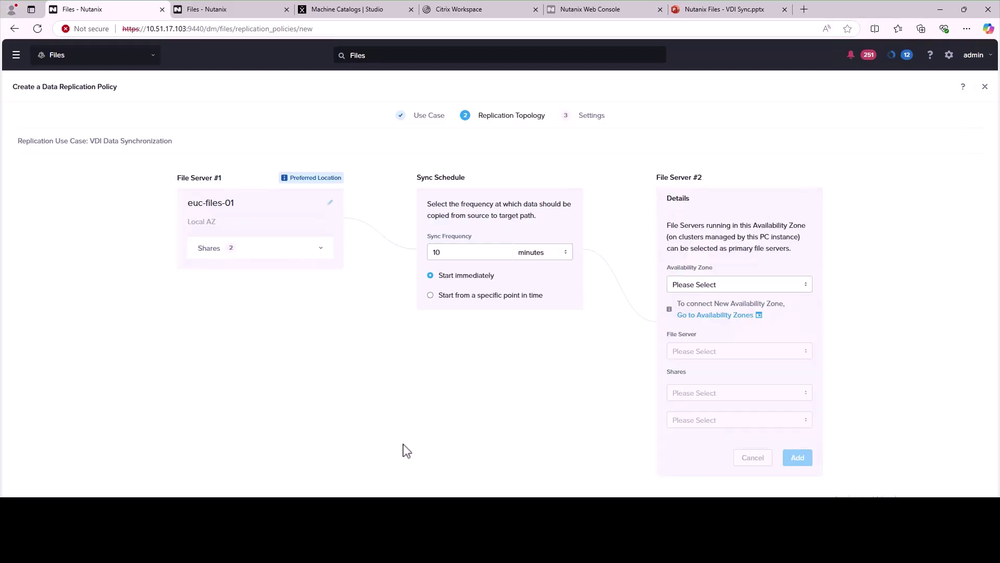
Set File Server #2 to euc-files-02 in the PC_10.51.17.202 availability zone
{"action": "left_click", "coordinate": [717, 288]}
{"action": "scroll", "coordinate": [726, 359], "scroll_direction": "down", "scroll_amount": 1}
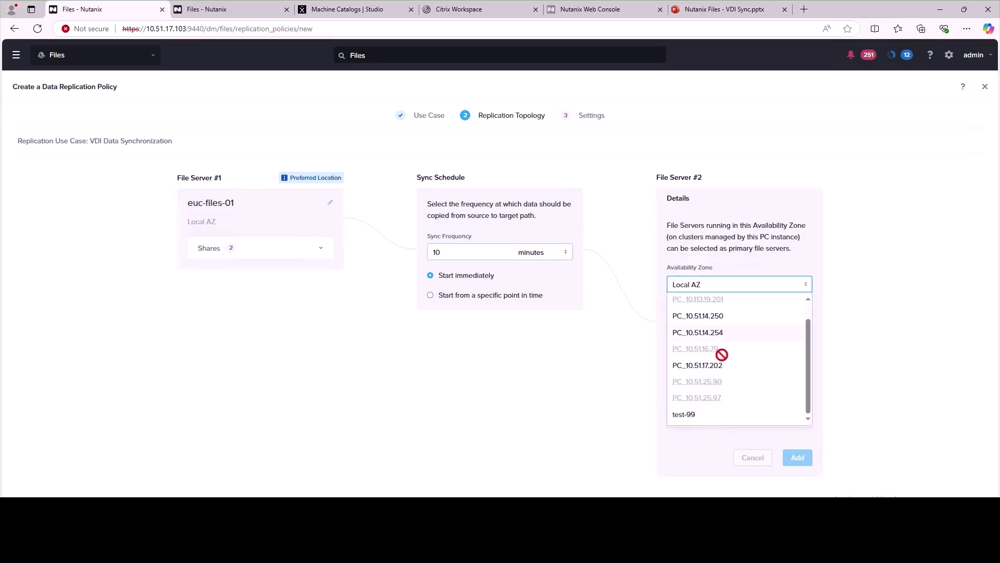
{"action": "left_click", "coordinate": [714, 372]}
{"action": "left_click", "coordinate": [744, 355]}
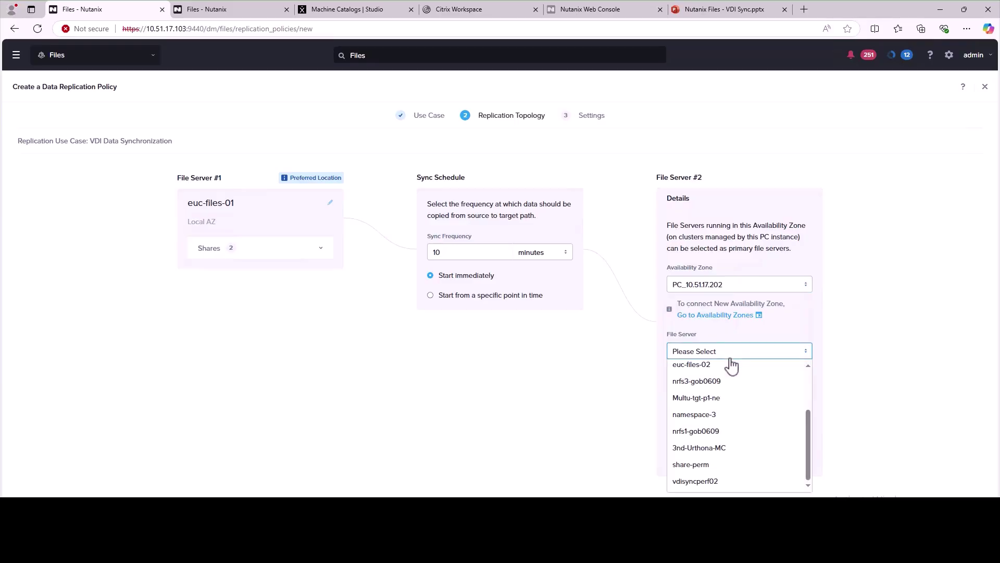
{"action": "left_click", "coordinate": [727, 367]}
Select the Profiles and Redirection shares for File Server #2, in that order, and add the server to the topology
{"action": "left_click", "coordinate": [734, 394]}
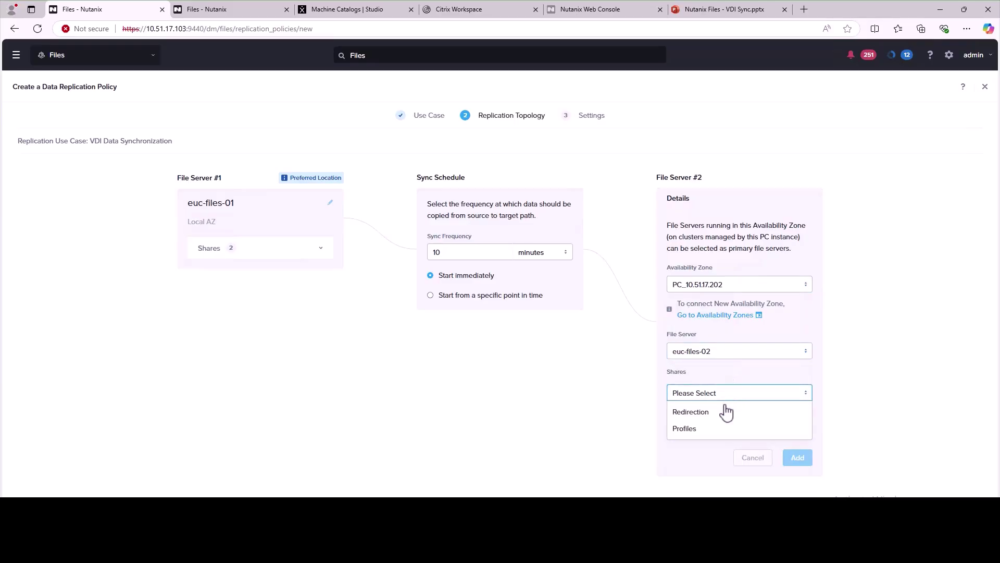
{"action": "left_click", "coordinate": [708, 436]}
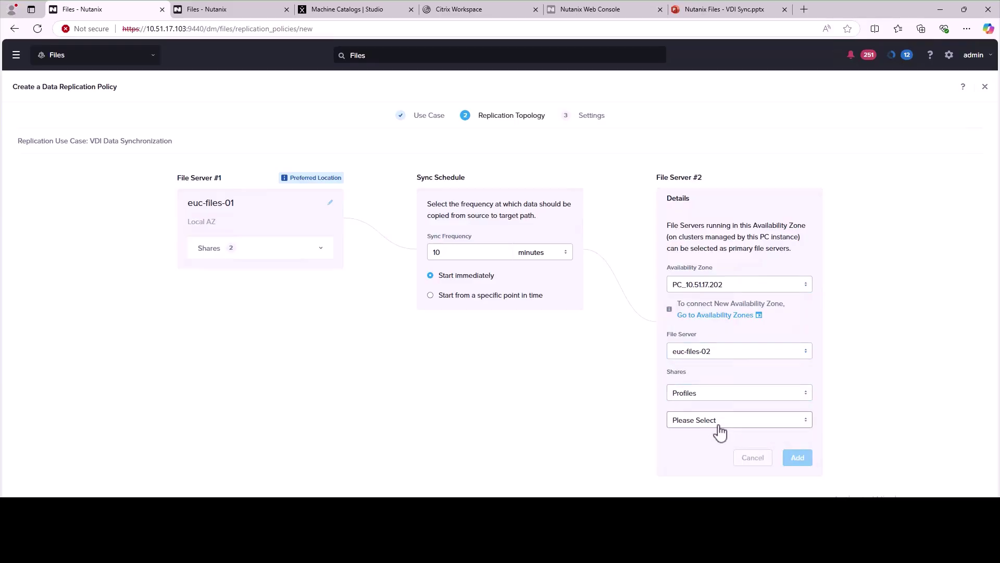
{"action": "left_click", "coordinate": [716, 422]}
{"action": "left_click", "coordinate": [717, 439]}
{"action": "left_click", "coordinate": [814, 458]}
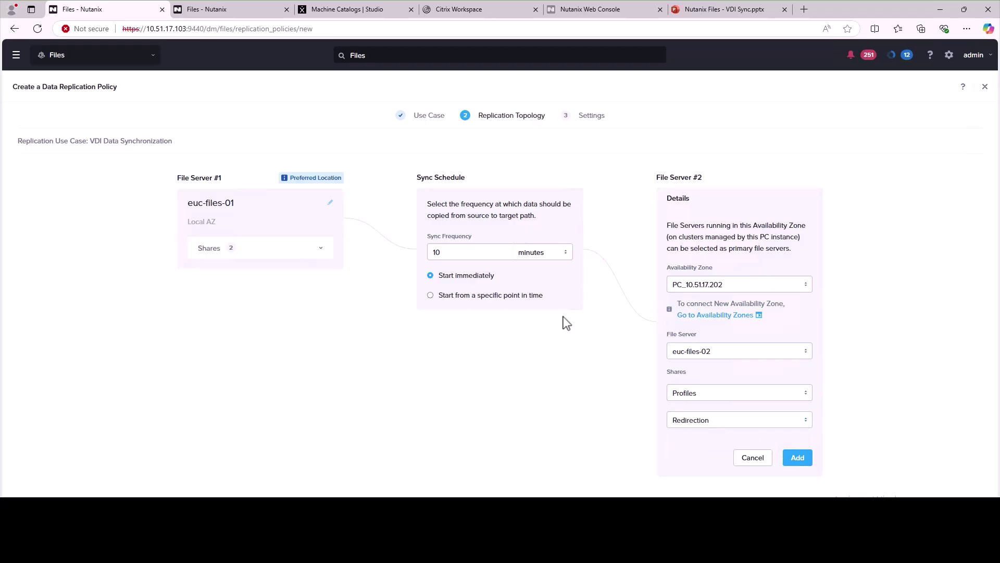
{"action": "left_click", "coordinate": [798, 458]}
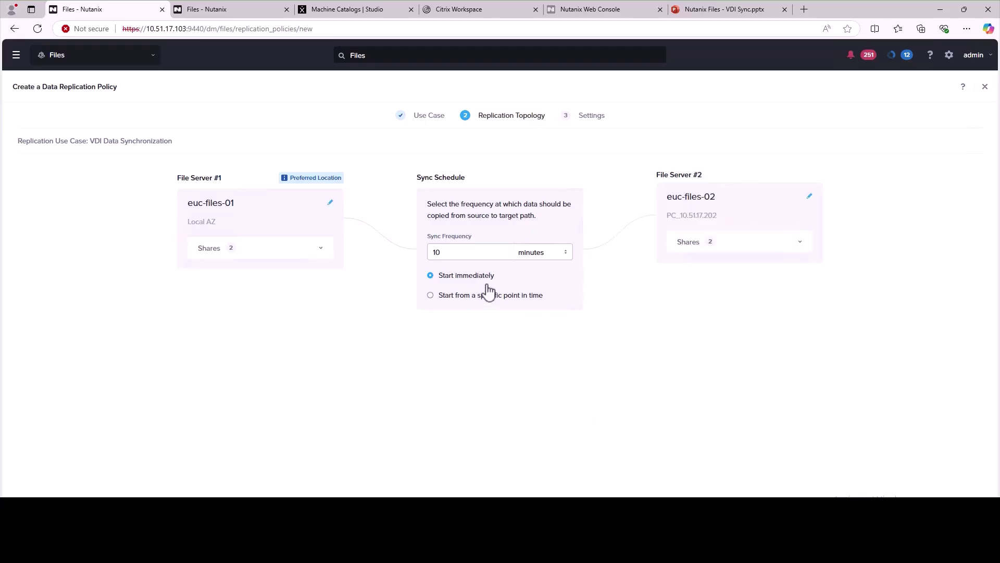
Check the available sync frequency units without changing the schedule and continue to the policy settings
{"action": "left_click", "coordinate": [531, 255]}
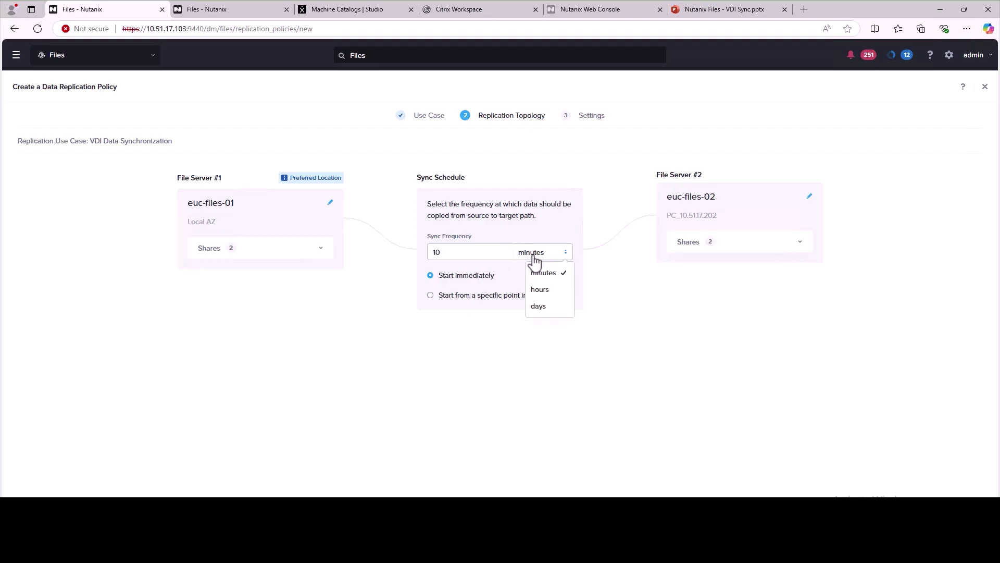
{"action": "left_click", "coordinate": [513, 266]}
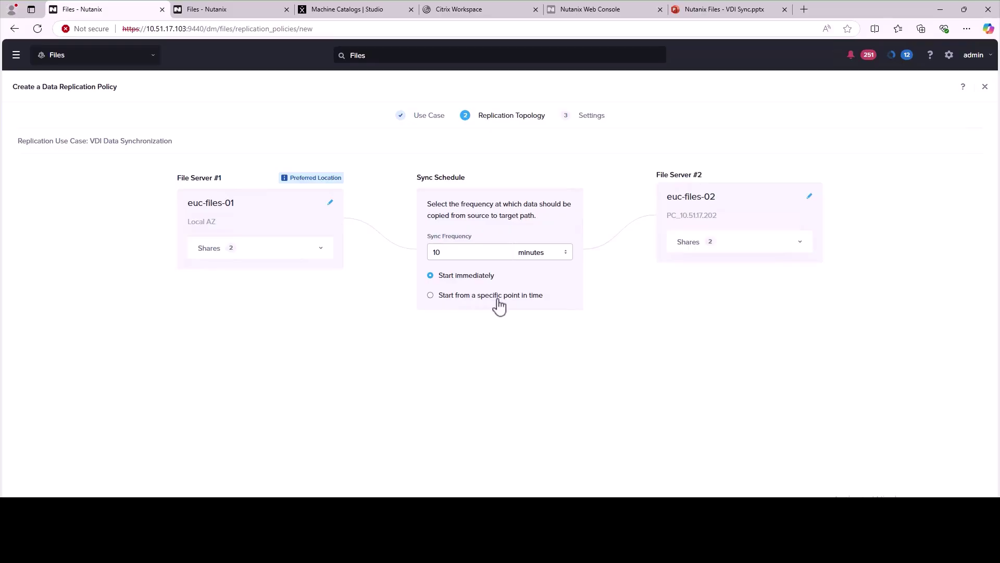
{"action": "left_click", "coordinate": [974, 523]}
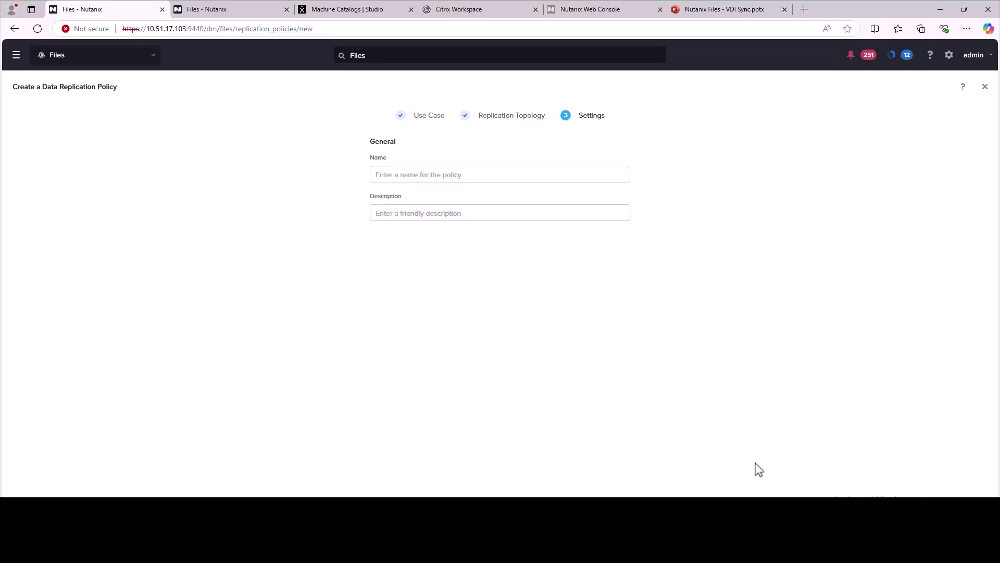
Name the replication policy VDI Sync Demo and close the wizard without creating it
{"action": "left_click", "coordinate": [440, 174]}
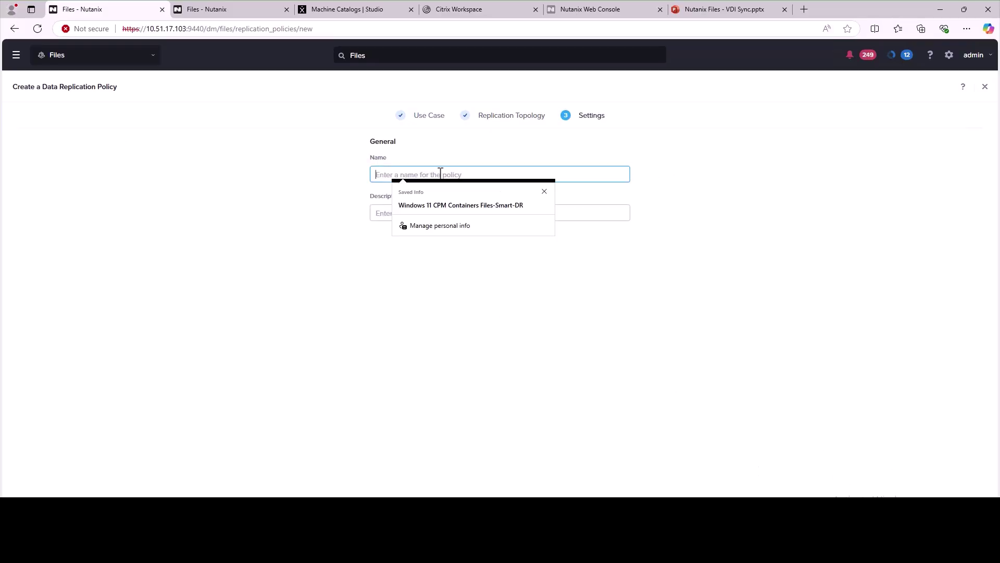
{"action": "type", "text": "VDI Sync Demo"}
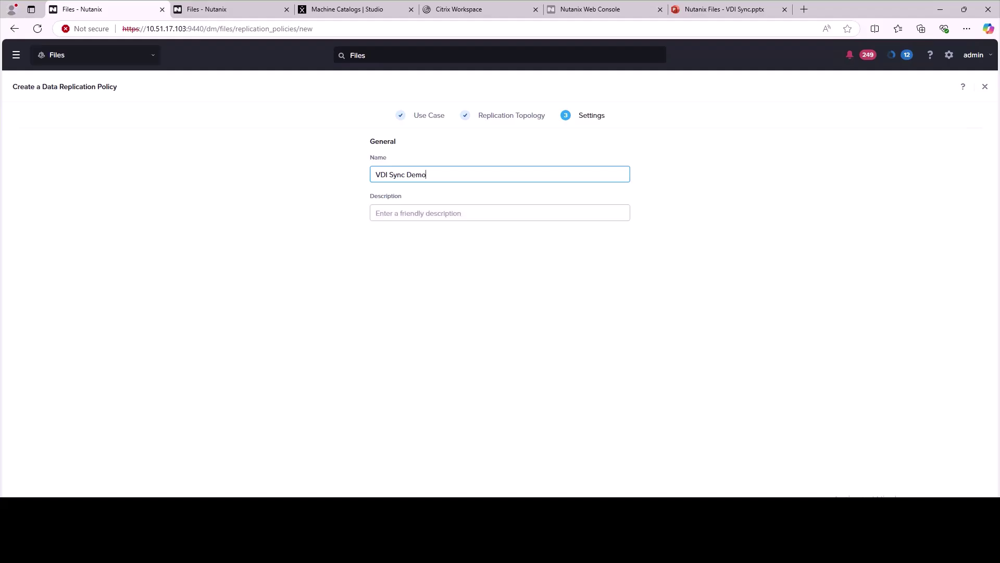
{"action": "left_click", "coordinate": [984, 87]}
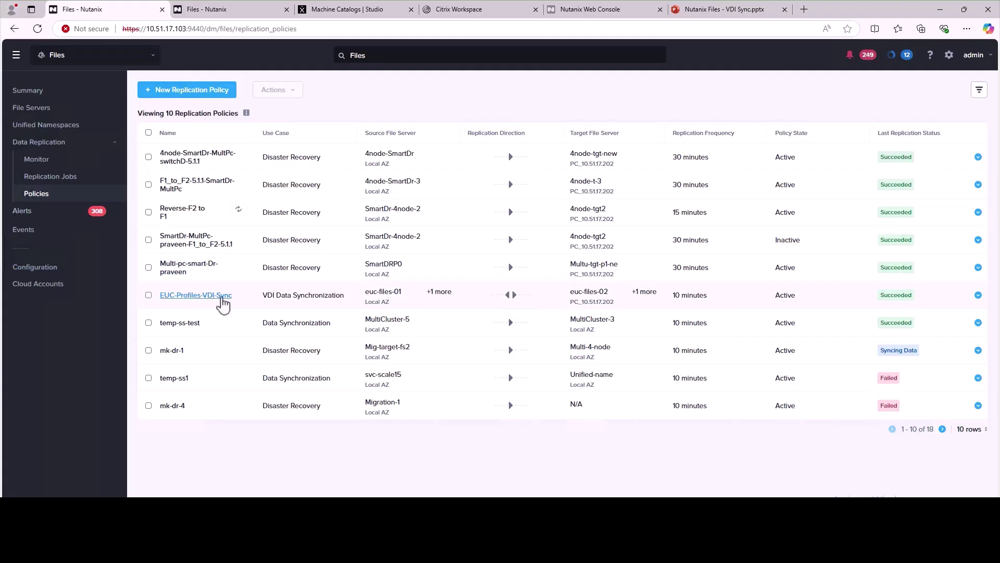
Review the EUC-Profiles-VDI-Sync policy summary on Prism Central 10.51.17.103 and 10.51.17.202, ending with the properties on 10.51.17.103
{"action": "left_click", "coordinate": [221, 297]}
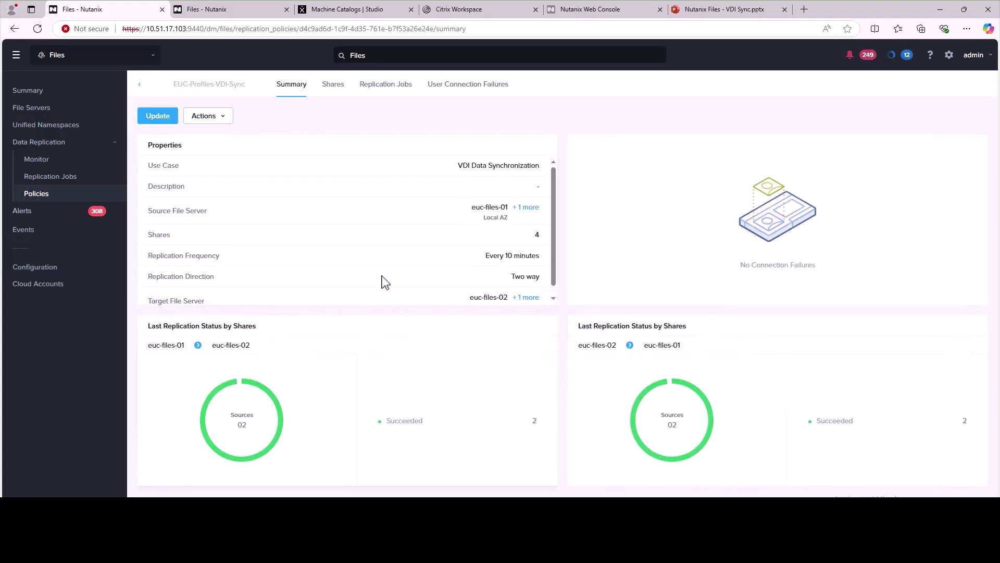
{"action": "left_click", "coordinate": [211, 13]}
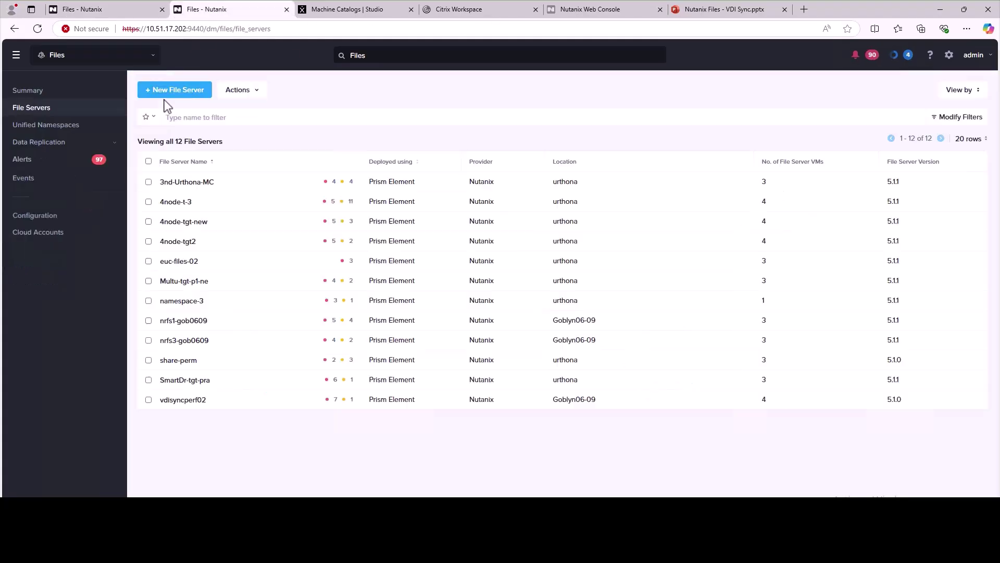
{"action": "left_click", "coordinate": [36, 149]}
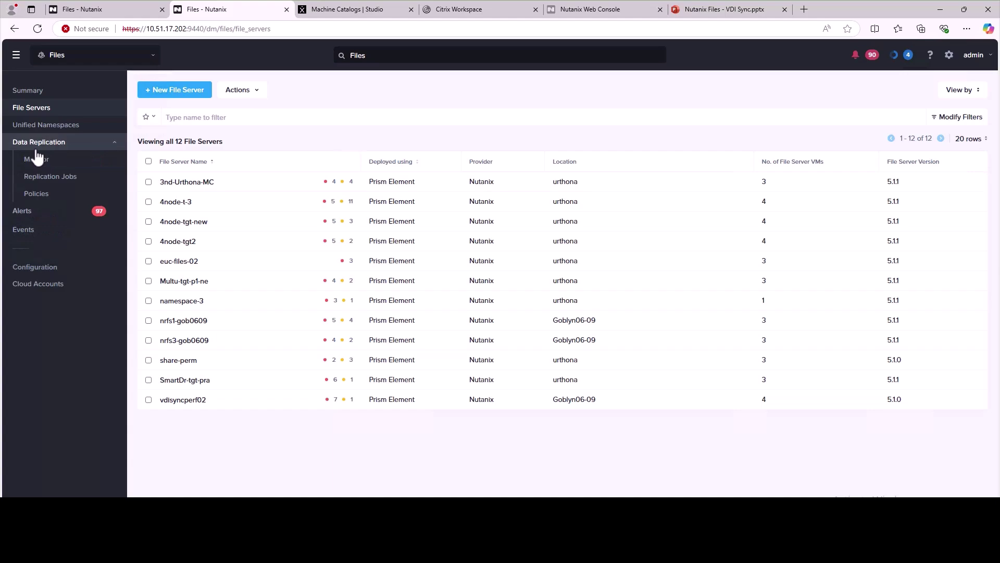
{"action": "left_click", "coordinate": [35, 192]}
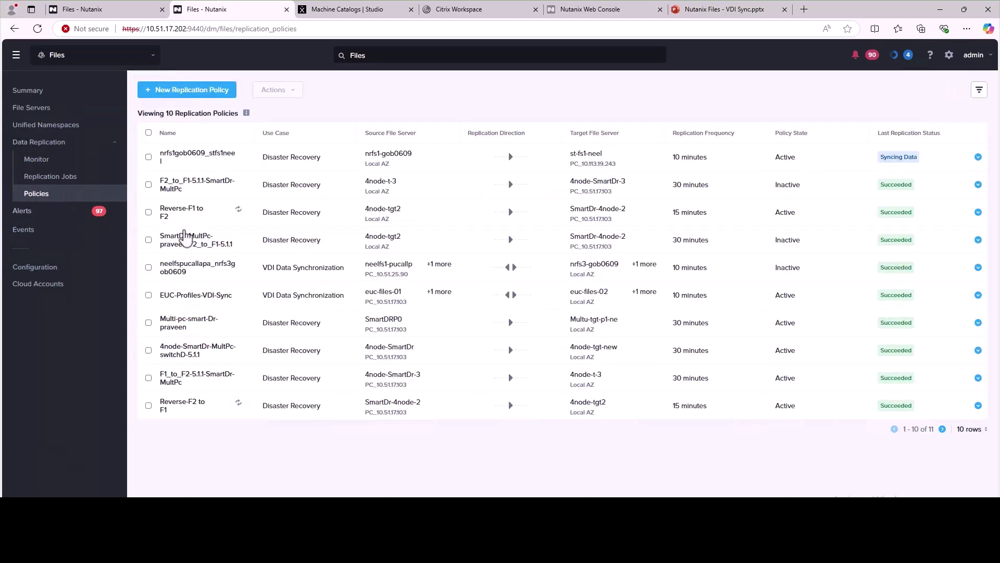
{"action": "left_click", "coordinate": [202, 296]}
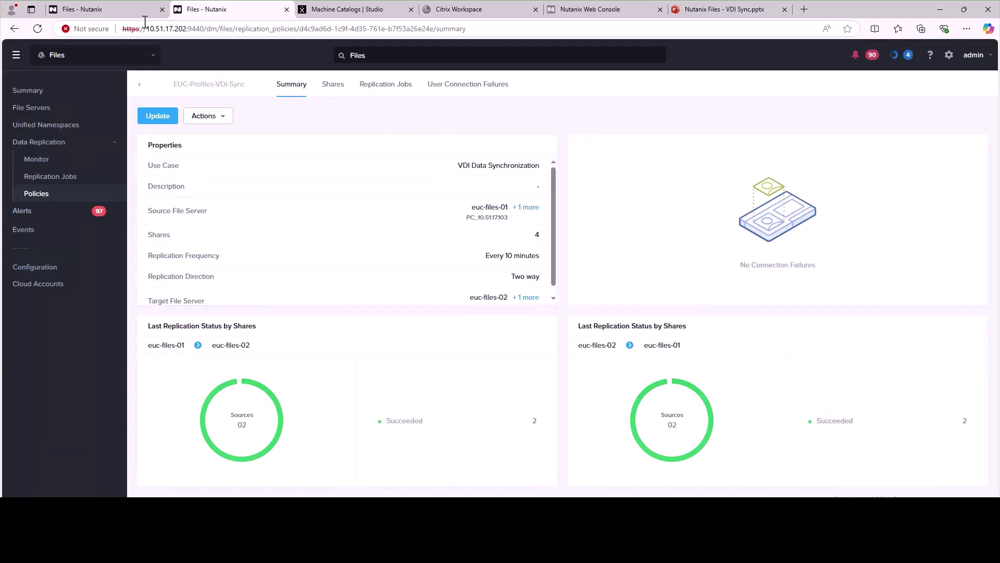
{"action": "left_click", "coordinate": [108, 12]}
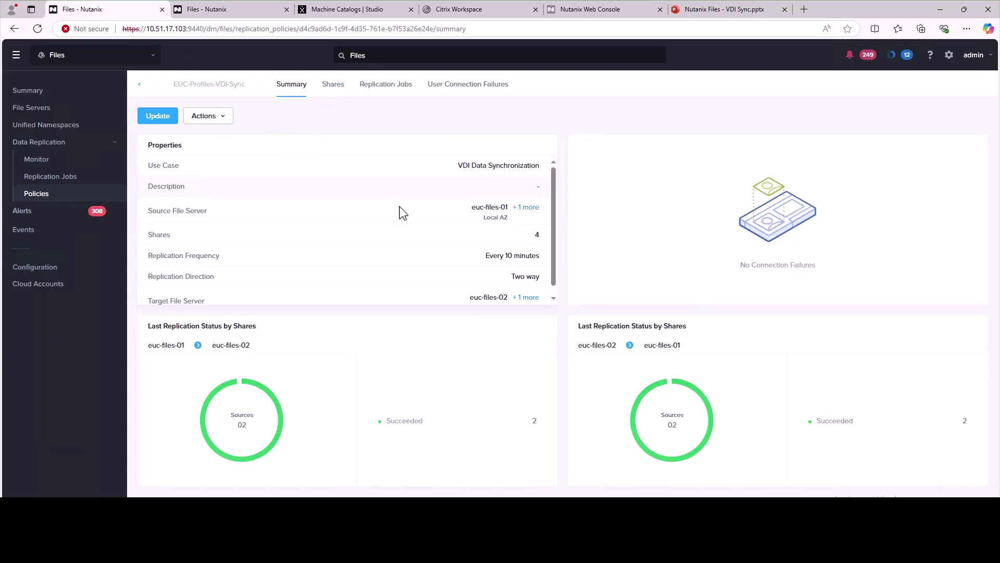
{"action": "scroll", "coordinate": [495, 245], "scroll_direction": "down", "scroll_amount": 1}
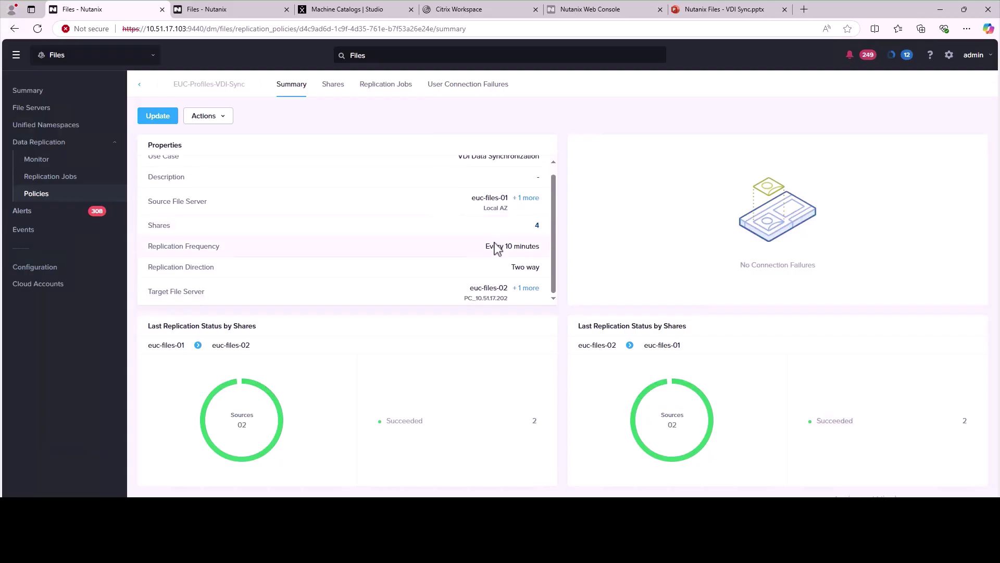
Review the policy's shares, replication jobs and user connection failures for both file servers, then return to the policy summary
{"action": "left_click", "coordinate": [334, 97]}
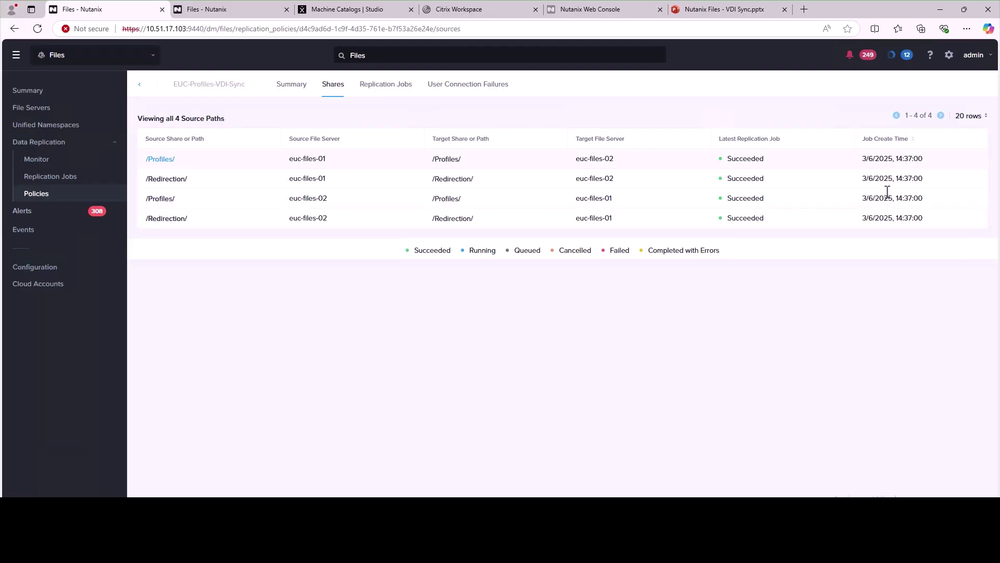
{"action": "left_click", "coordinate": [376, 92]}
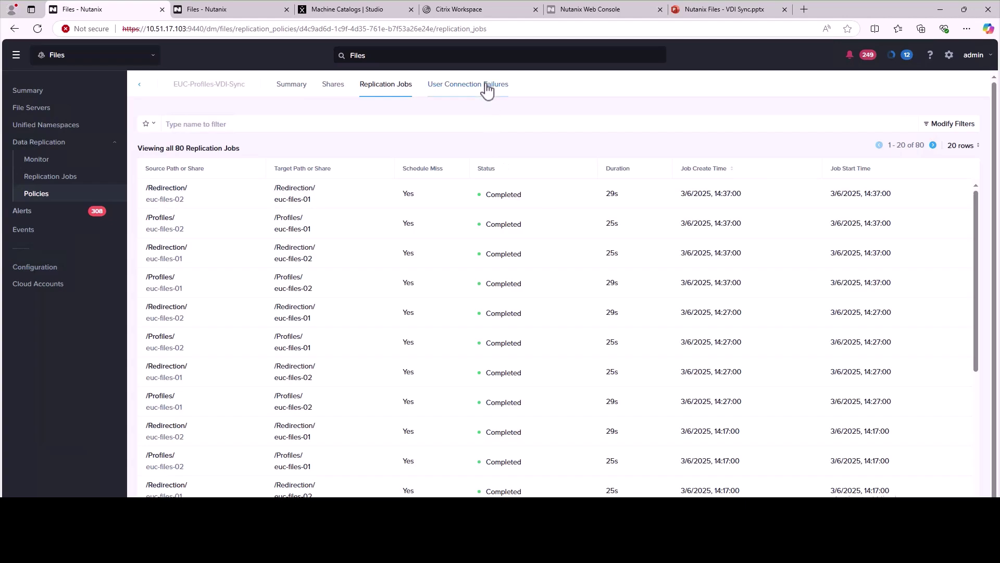
{"action": "left_click", "coordinate": [486, 86]}
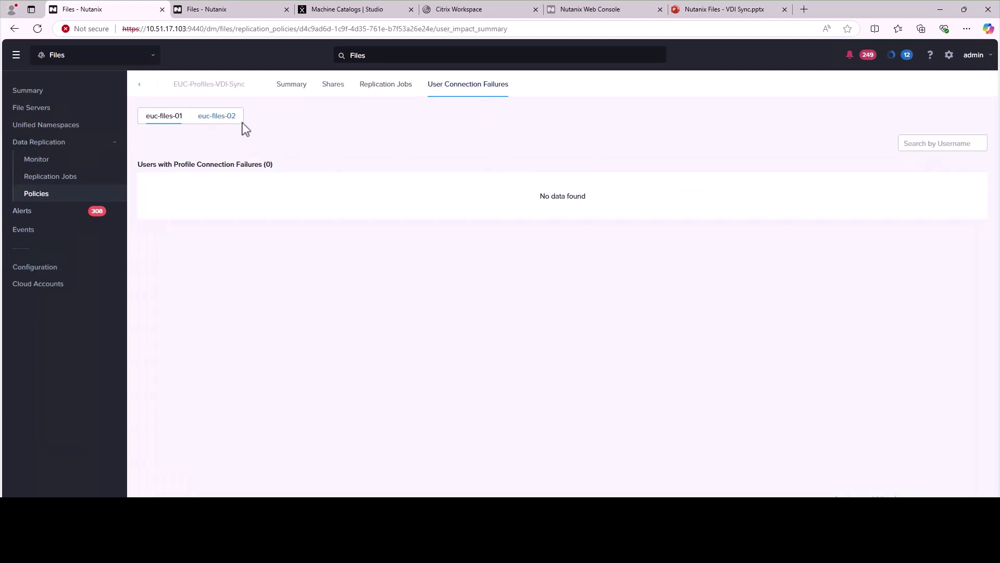
{"action": "left_click", "coordinate": [204, 121]}
{"action": "left_click", "coordinate": [163, 120]}
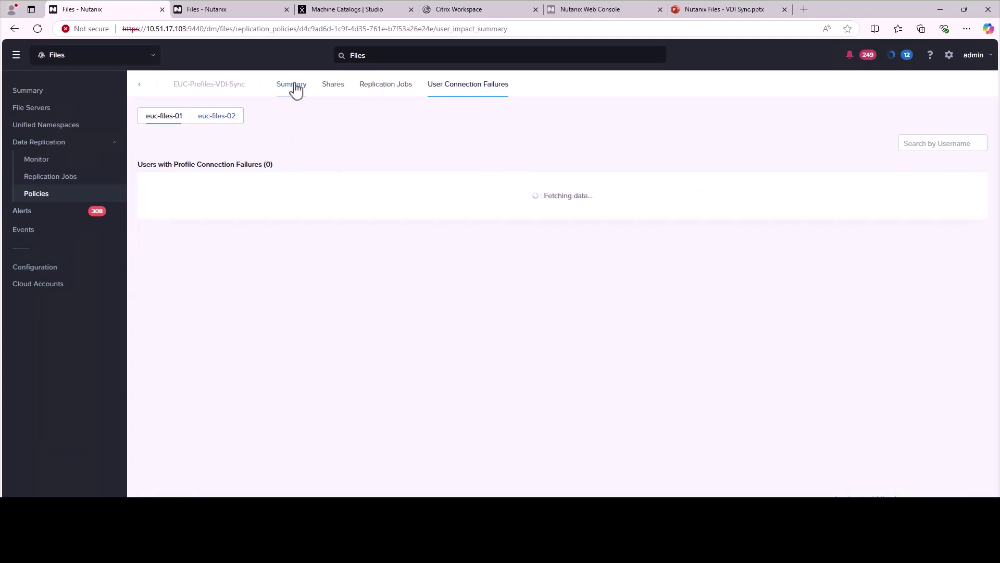
{"action": "left_click", "coordinate": [292, 87]}
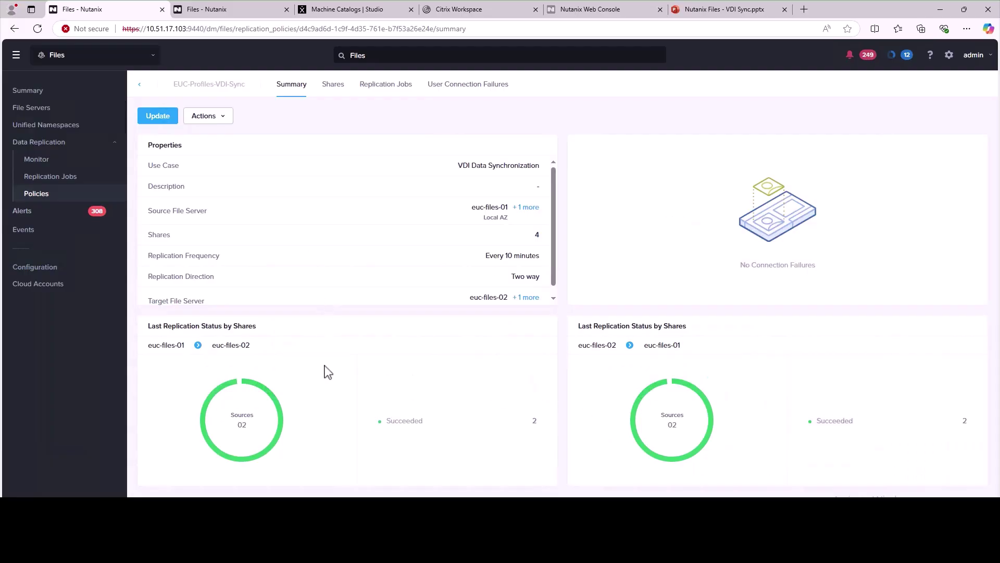
Switch to Citrix Workspace, launch the Windows 11 CPM Containers Files 01 desktop and bring its session window to the front
{"action": "left_click", "coordinate": [344, 551]}
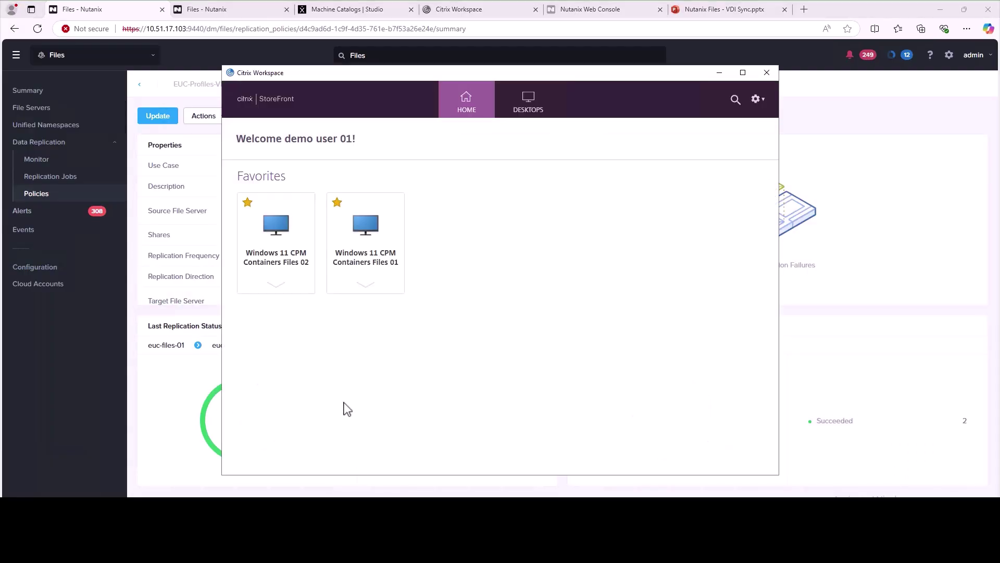
{"action": "left_click", "coordinate": [361, 239]}
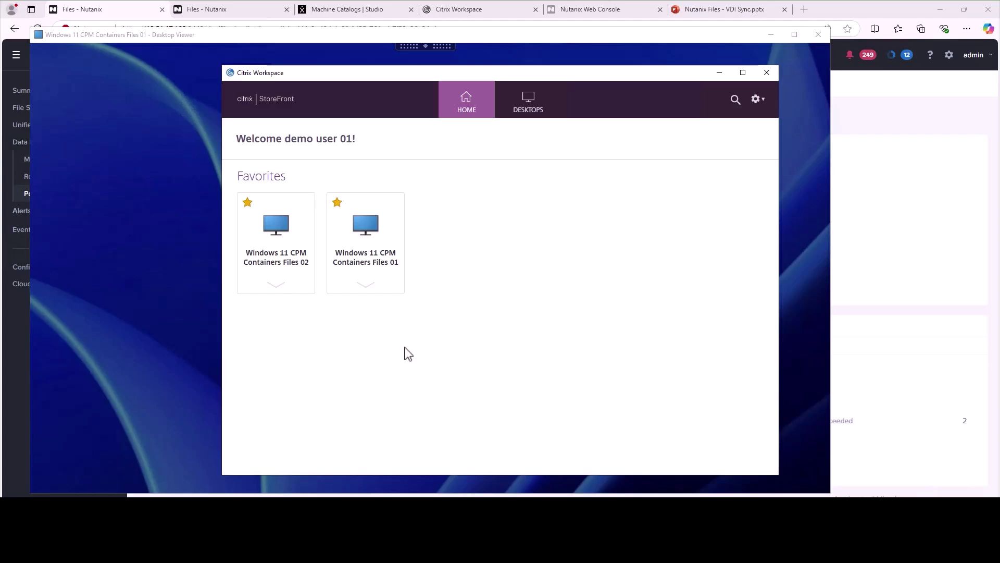
{"action": "left_click", "coordinate": [180, 332]}
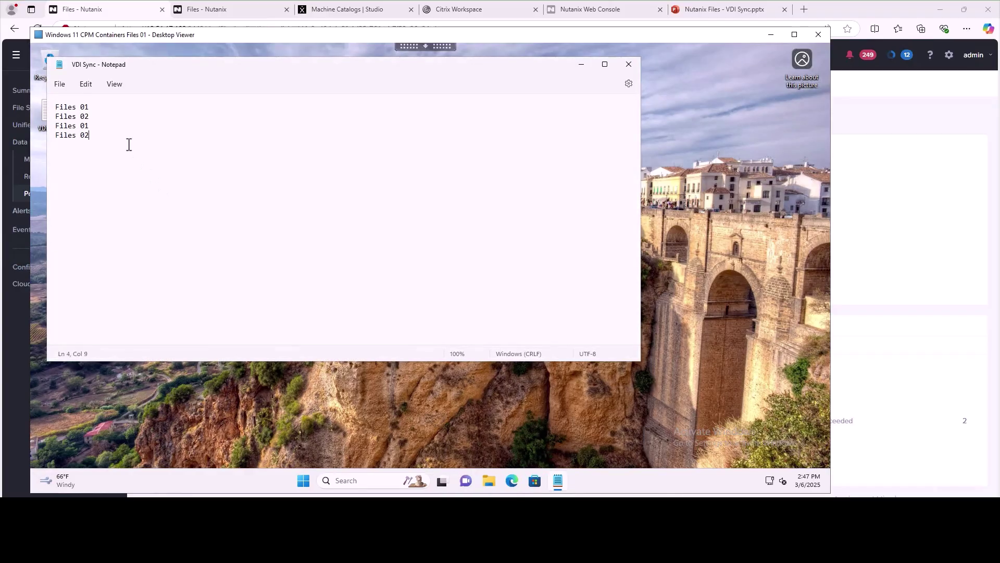
Add a new last line reading Files 01 to the VDI Sync text file on the desktop, and save and close it
{"action": "key", "text": "Return"}
{"action": "left_click", "coordinate": [629, 64]}
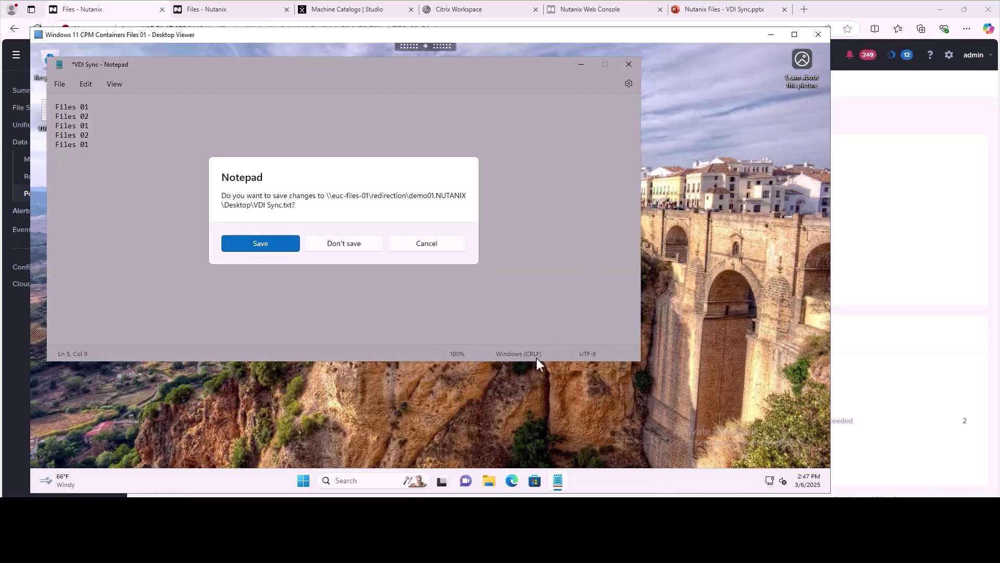
{"action": "left_click", "coordinate": [267, 245]}
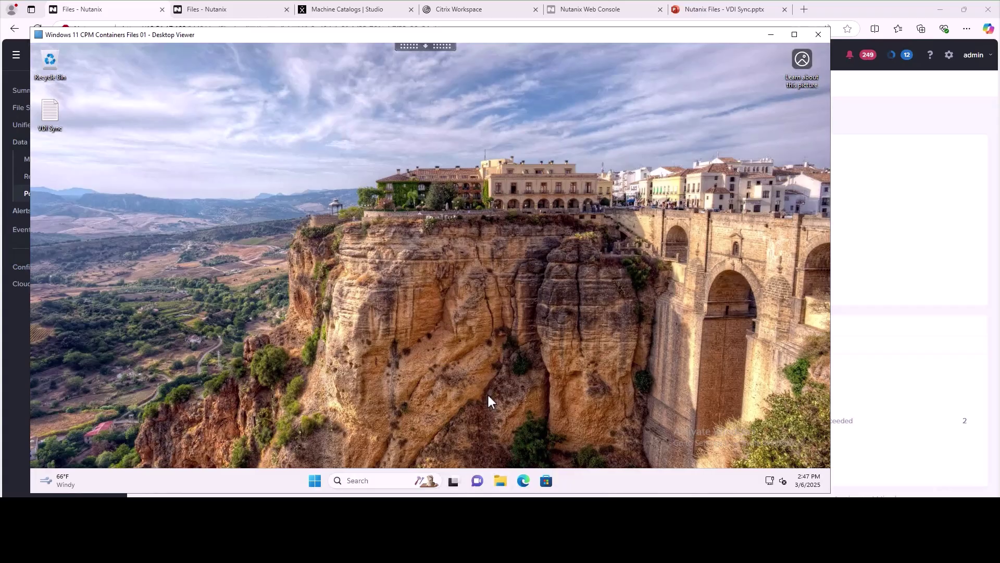
Open the VDI Sync text file in the Documents folder, add a last line reading Files 01, and save and close it
{"action": "key", "text": "super+e"}
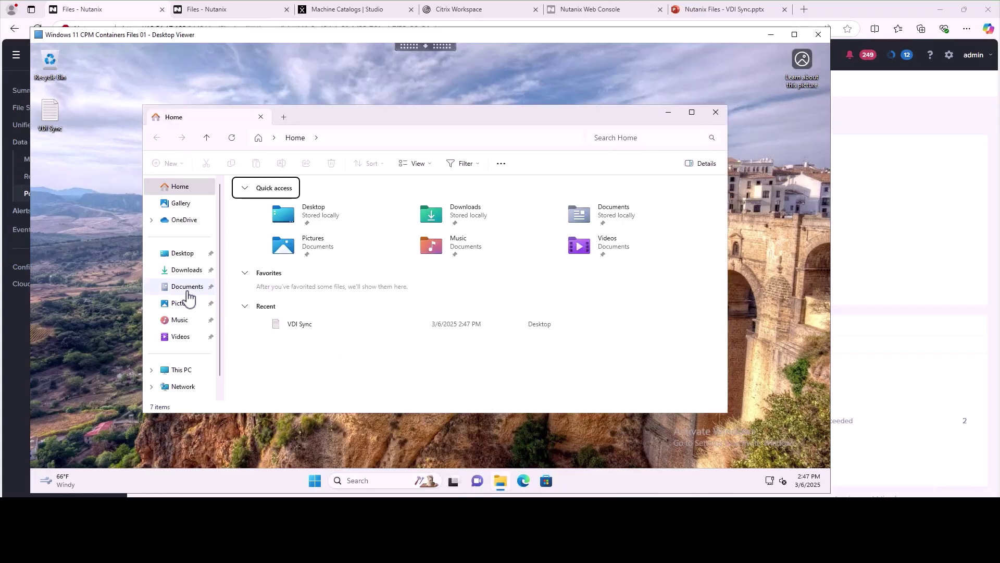
{"action": "left_click", "coordinate": [187, 288]}
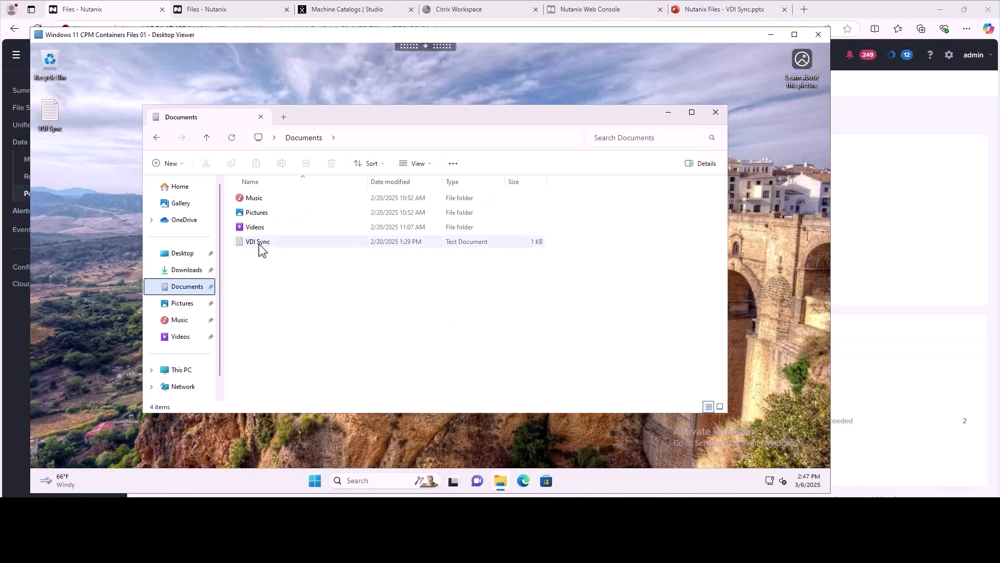
{"action": "left_click", "coordinate": [259, 243]}
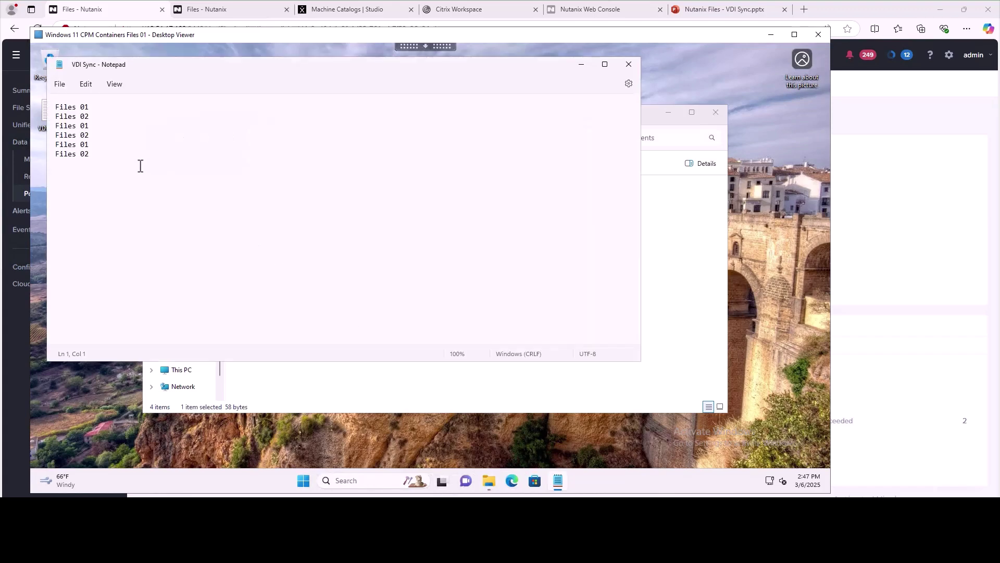
{"action": "key", "text": "Return"}
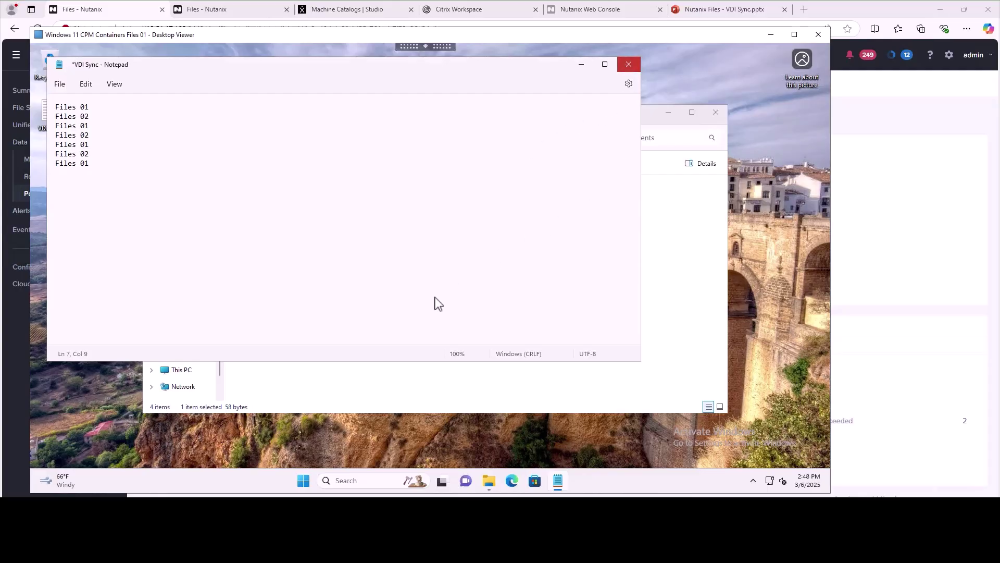
{"action": "left_click", "coordinate": [273, 249]}
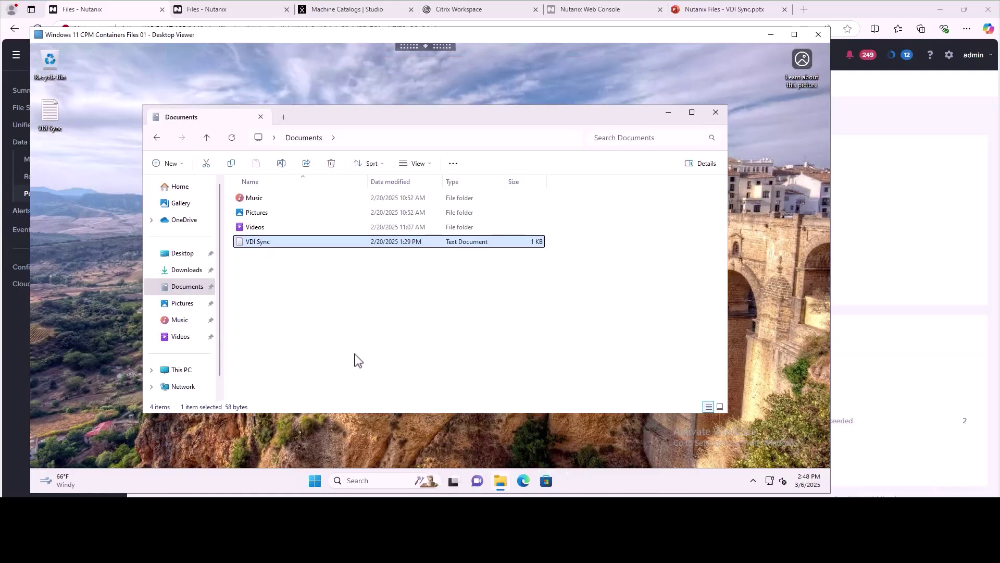
Check the network locations of the redirected Documents and Desktop folders in their properties without changing anything
{"action": "left_click", "coordinate": [192, 295]}
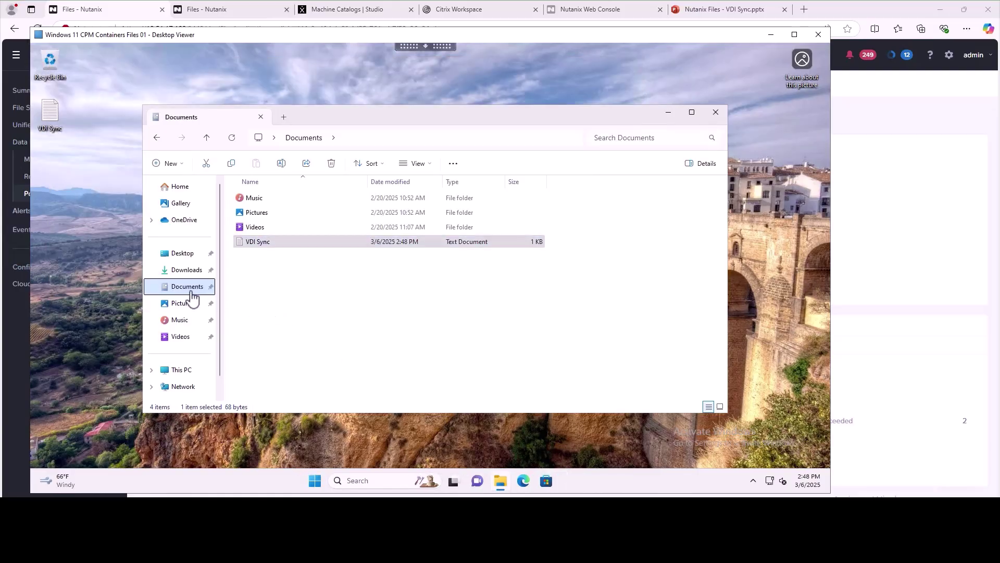
{"action": "right_click", "coordinate": [192, 296]}
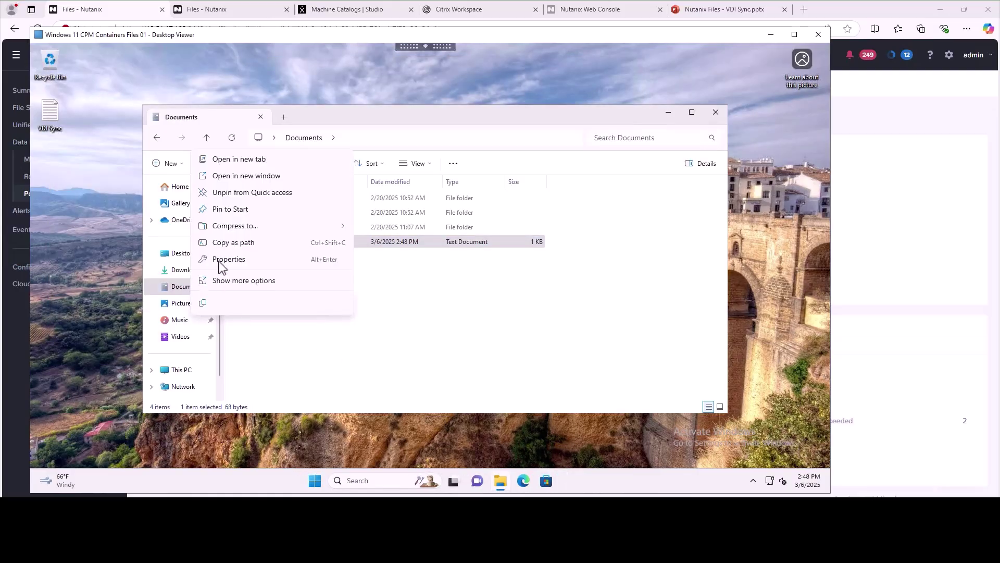
{"action": "left_click", "coordinate": [254, 267]}
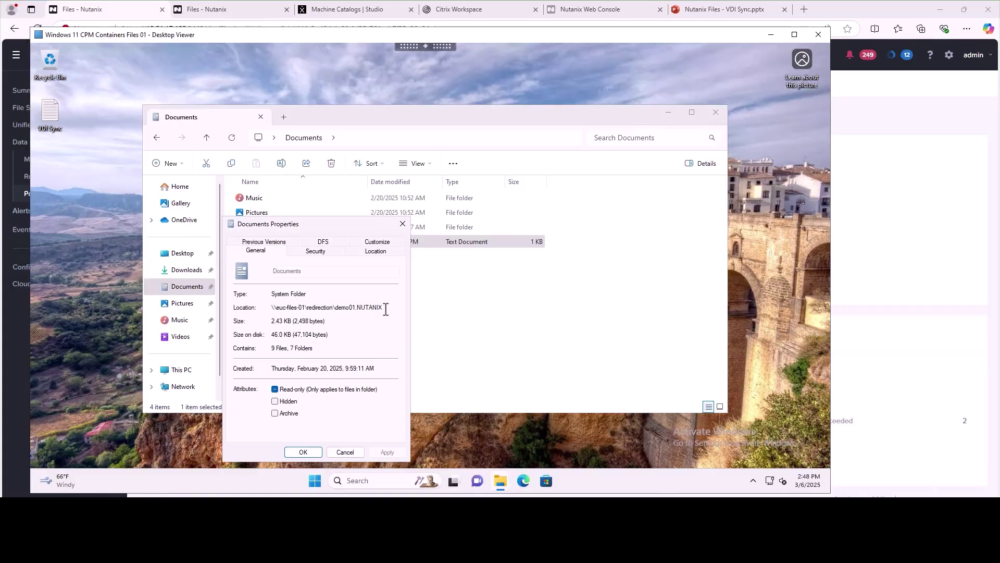
{"action": "left_click", "coordinate": [349, 453]}
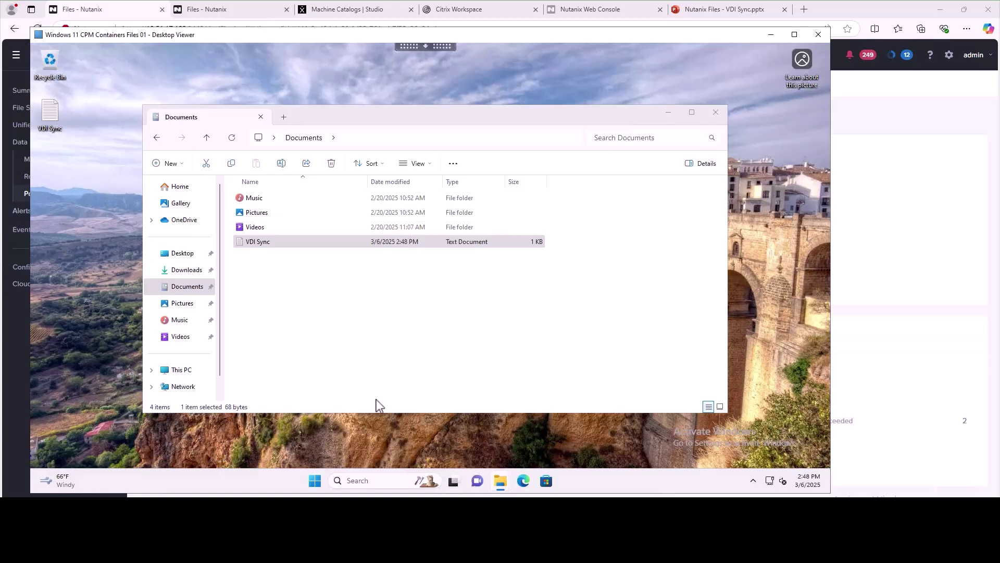
{"action": "right_click", "coordinate": [182, 258]}
{"action": "left_click", "coordinate": [232, 391]}
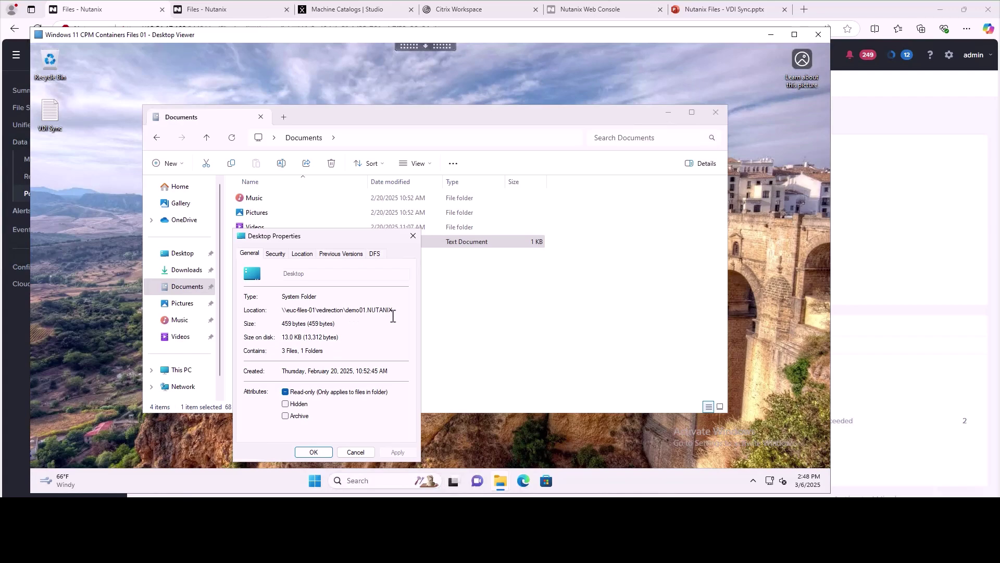
{"action": "left_click", "coordinate": [361, 454]}
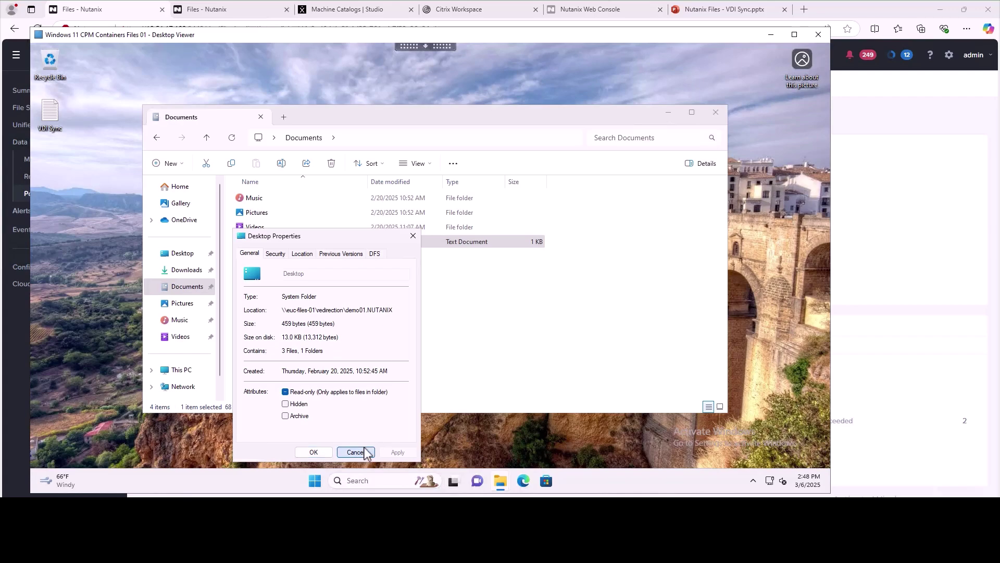
Close File Explorer and sign out of the Windows 11 CPM Containers Files 01 desktop session
{"action": "left_click", "coordinate": [714, 112]}
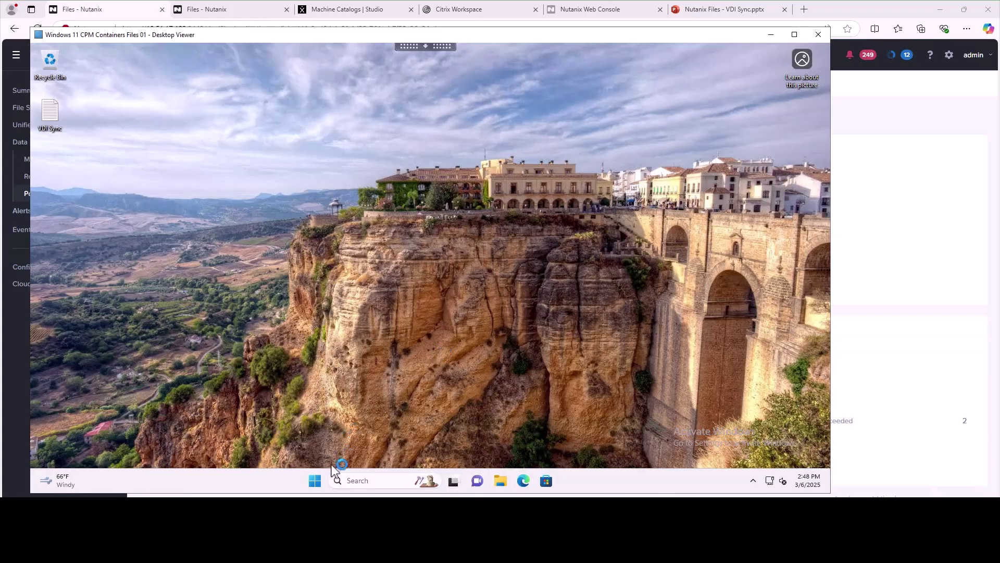
{"action": "right_click", "coordinate": [315, 480]}
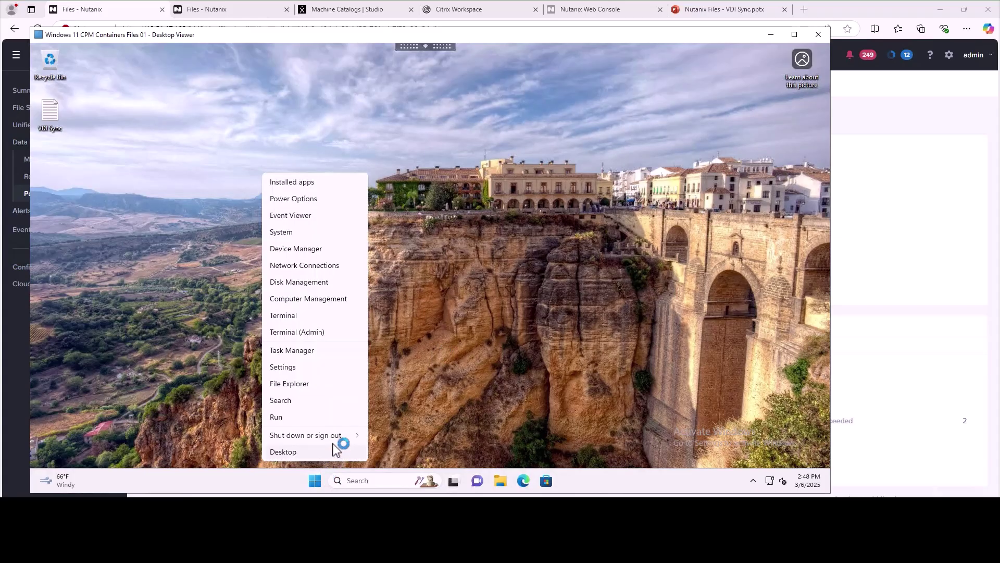
{"action": "mouse_move", "coordinate": [351, 436]}
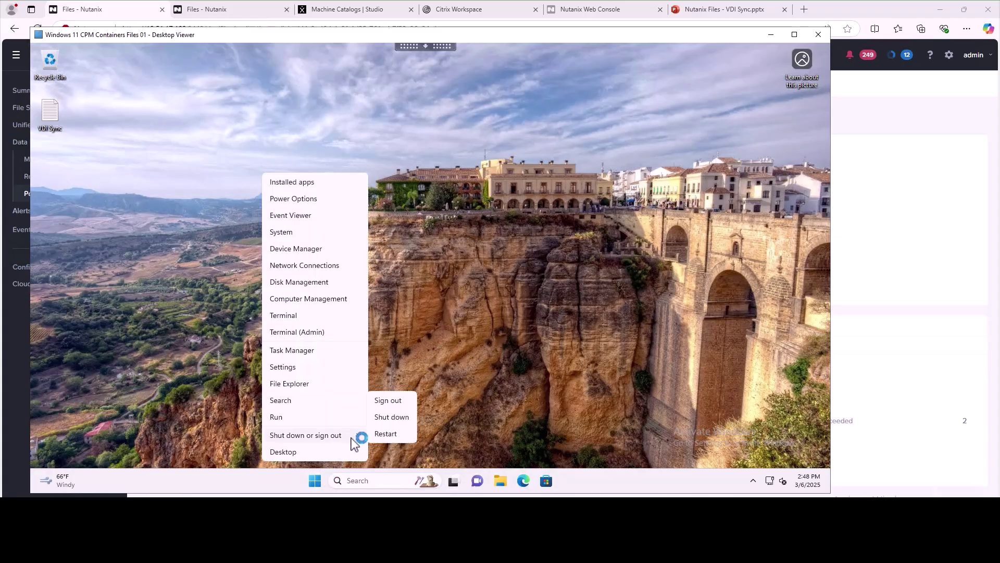
{"action": "left_click", "coordinate": [387, 402]}
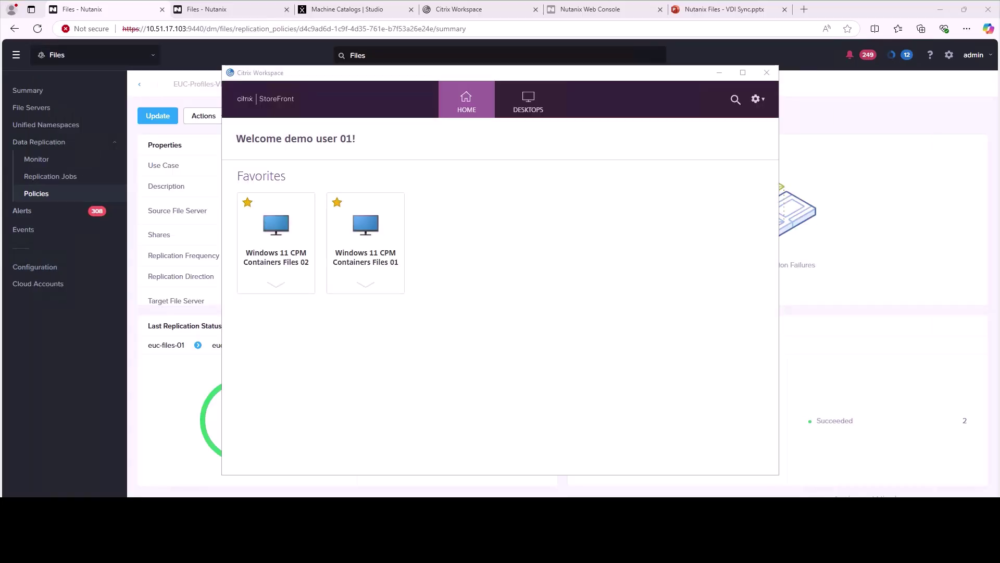
Return to the EUC-Profiles-VDI-Sync policy and check user connection failures for euc-files-02 and euc-files-01, then the replication jobs
{"action": "left_click", "coordinate": [487, 550]}
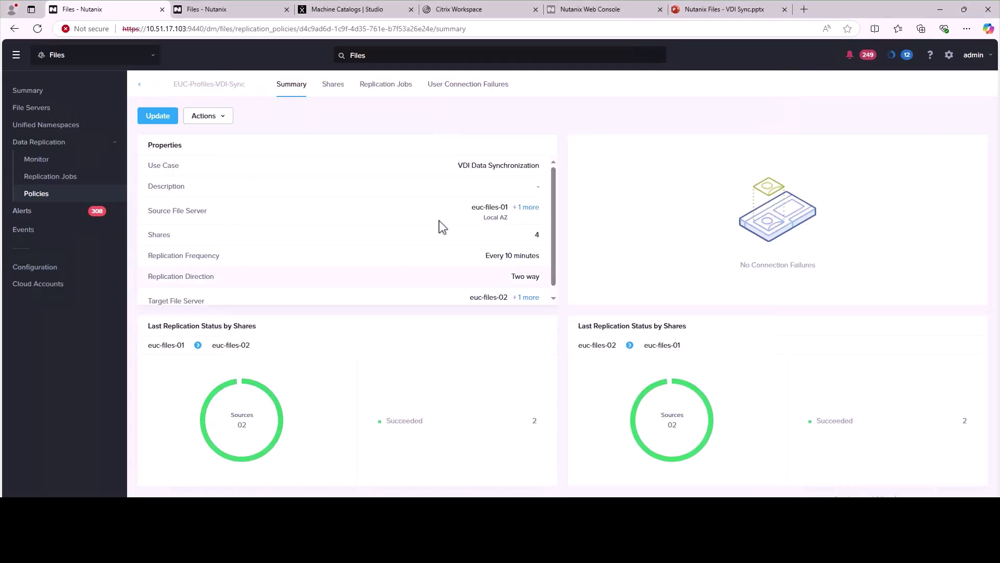
{"action": "left_click", "coordinate": [439, 86]}
{"action": "left_click", "coordinate": [228, 124]}
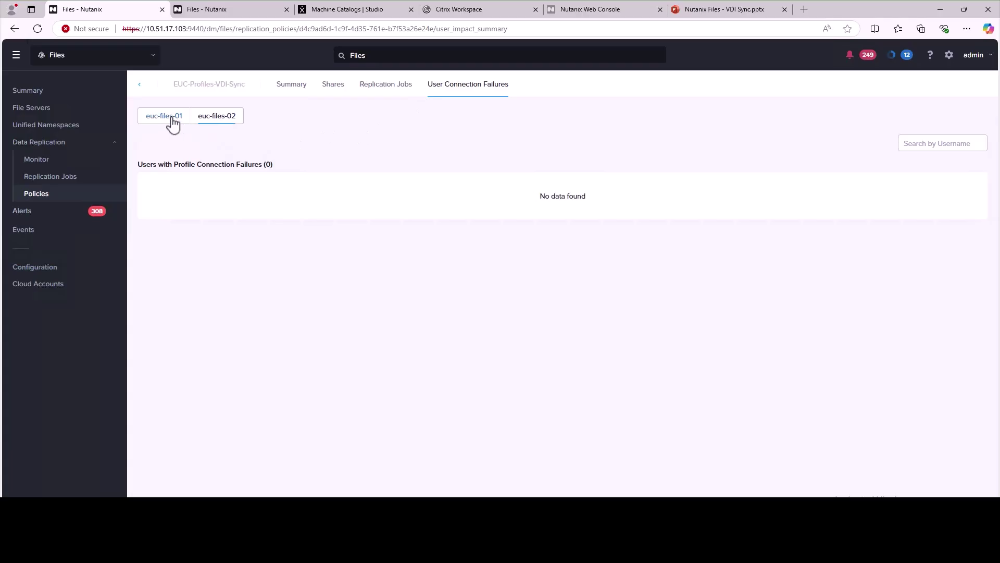
{"action": "left_click", "coordinate": [172, 122]}
{"action": "left_click", "coordinate": [398, 85]}
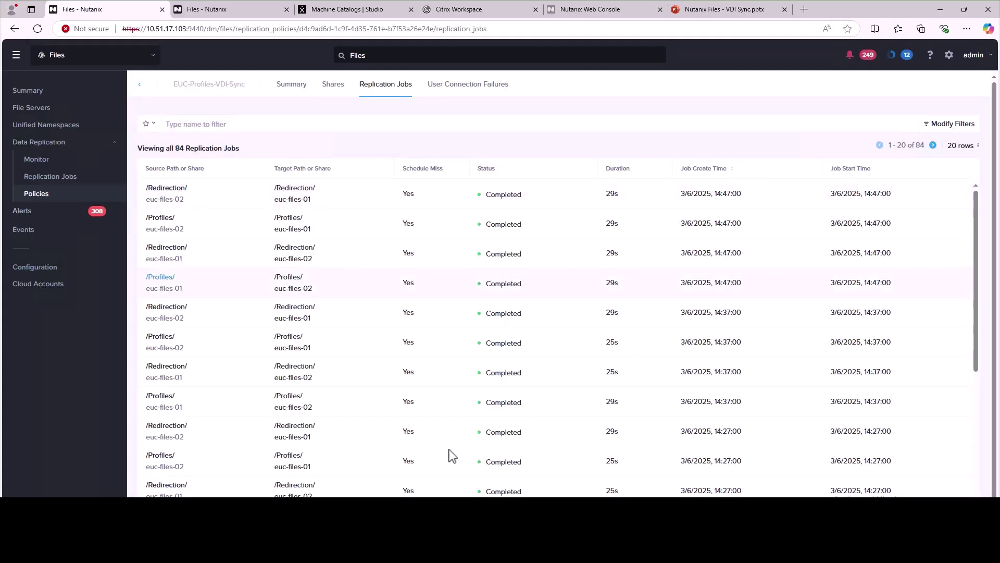
Switch to Citrix Studio and view the delivery groups and the list of policies
{"action": "left_click", "coordinate": [366, 17]}
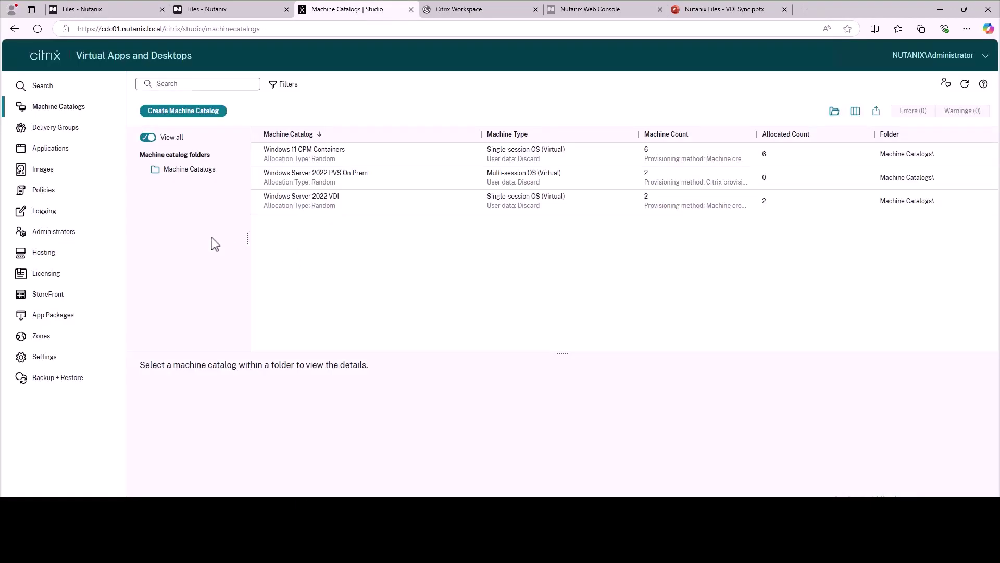
{"action": "left_click", "coordinate": [56, 128]}
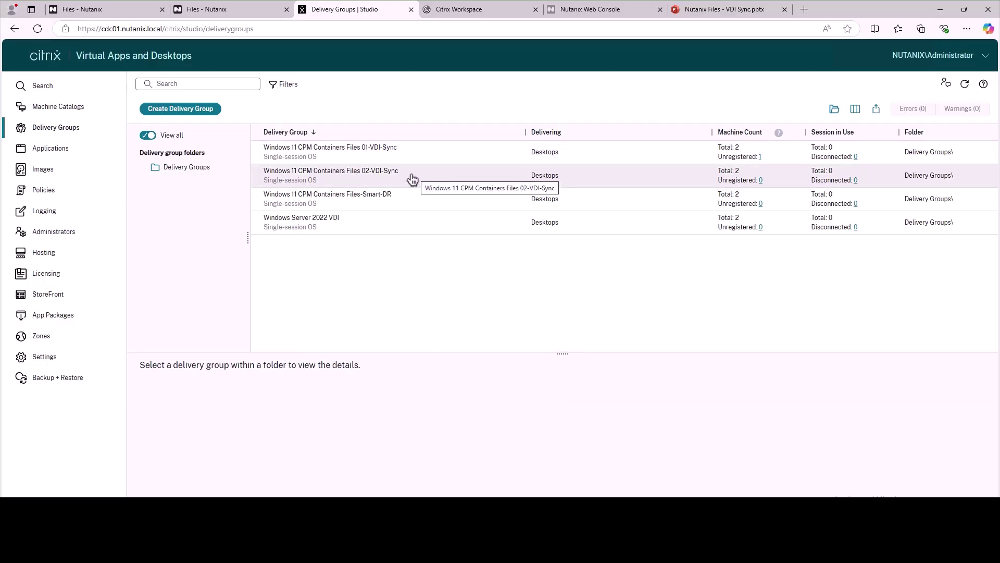
{"action": "left_click", "coordinate": [40, 196]}
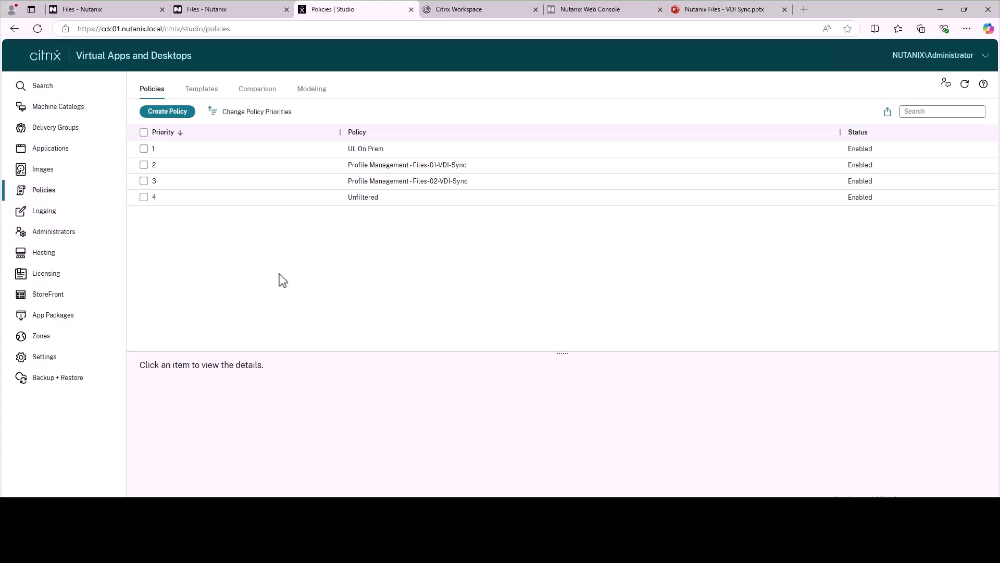
Review the settings of the Profile Management - Files-01-VDI-Sync policy as far as its path to user store
{"action": "left_click", "coordinate": [395, 166]}
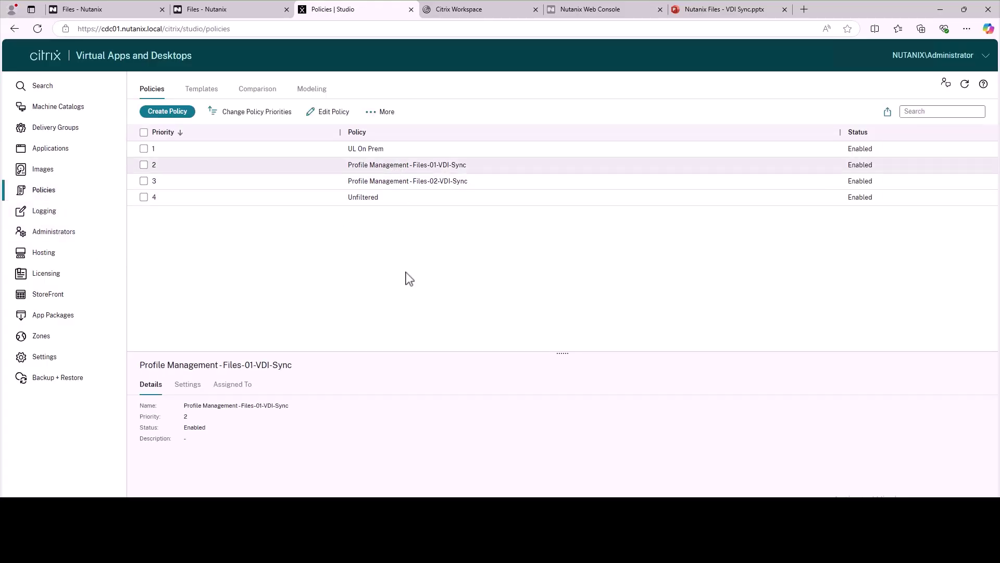
{"action": "left_click", "coordinate": [186, 385]}
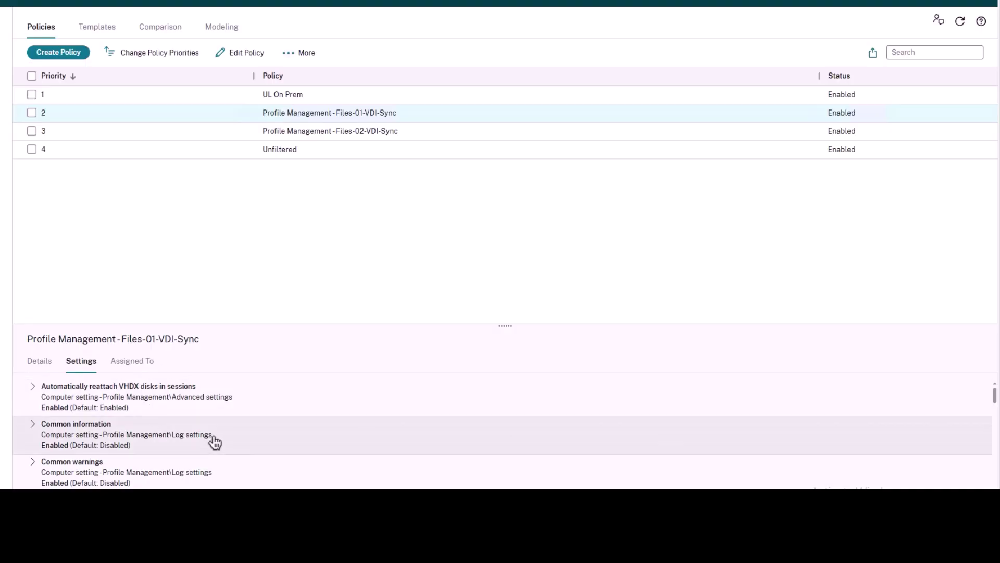
{"action": "scroll", "coordinate": [265, 473], "scroll_direction": "down", "scroll_amount": 3}
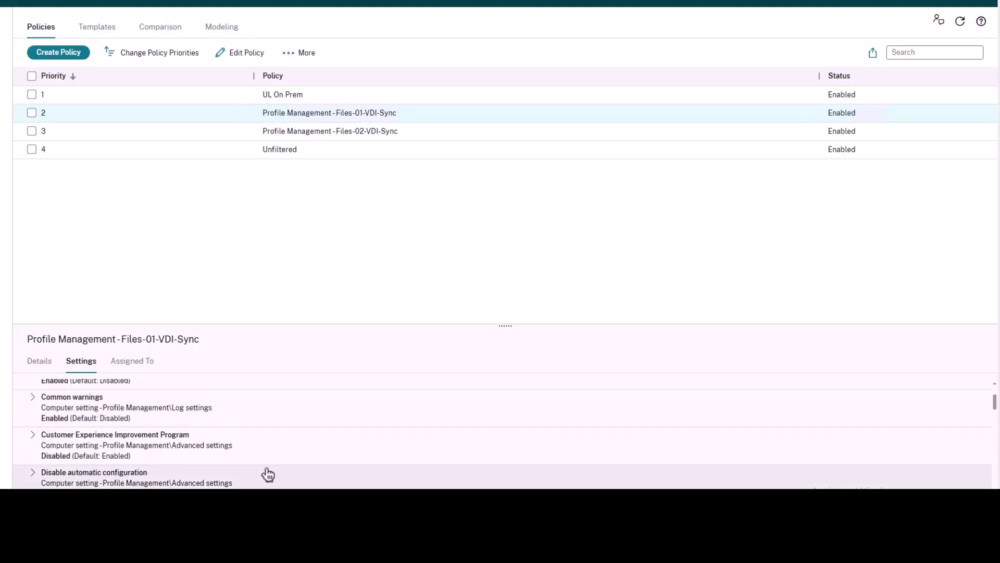
{"action": "scroll", "coordinate": [268, 474], "scroll_direction": "down", "scroll_amount": 4}
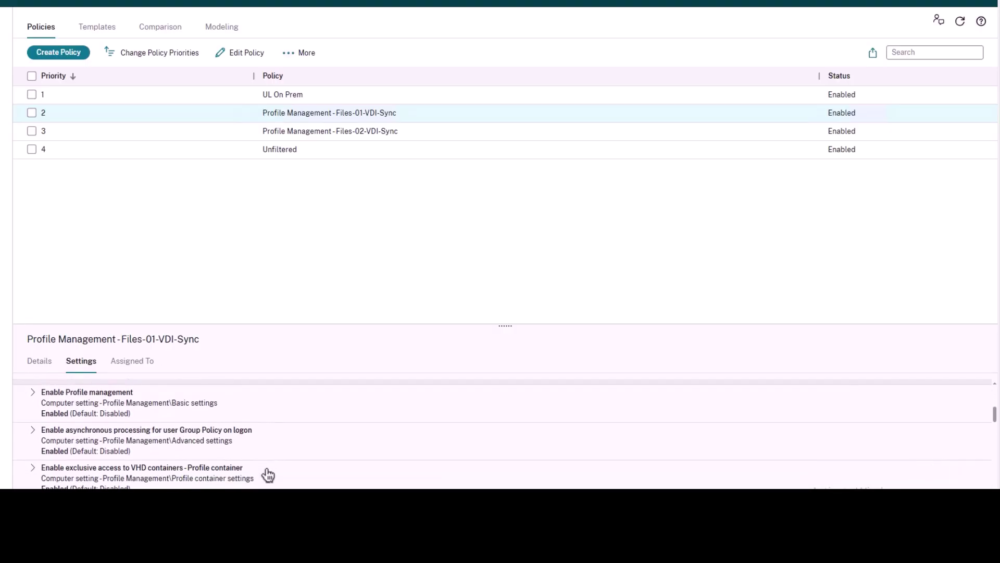
{"action": "scroll", "coordinate": [270, 474], "scroll_direction": "down", "scroll_amount": 5}
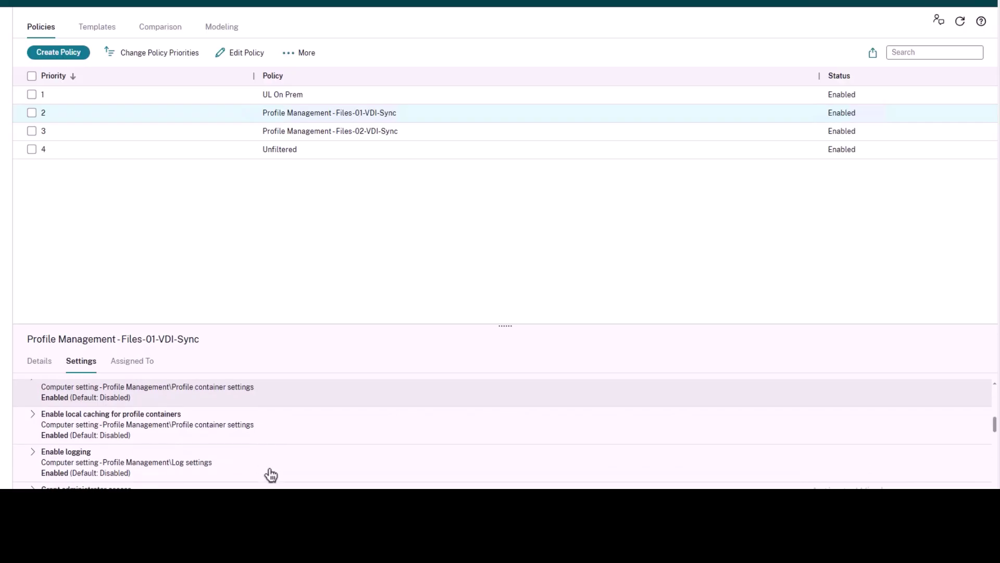
{"action": "scroll", "coordinate": [271, 474], "scroll_direction": "down", "scroll_amount": 3}
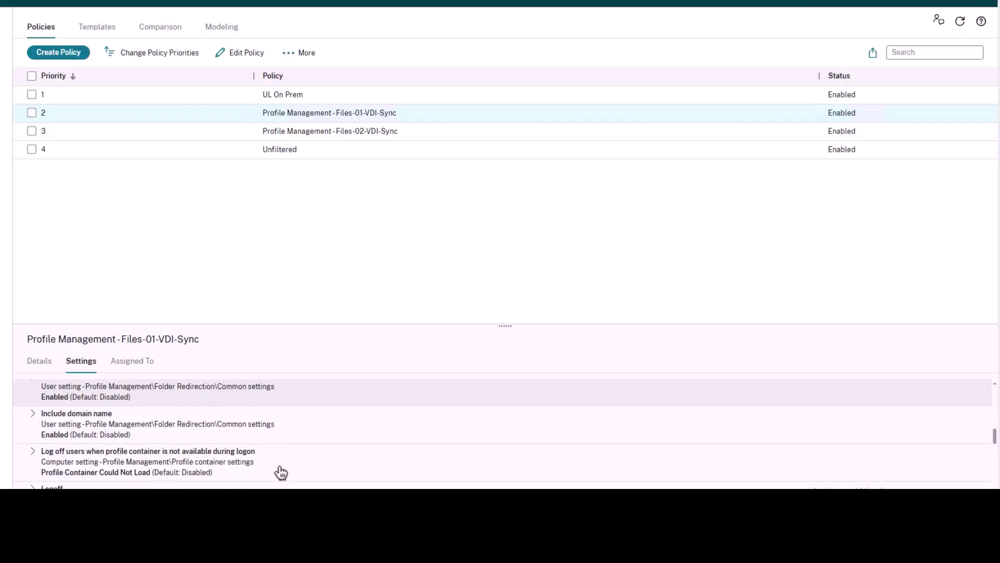
{"action": "scroll", "coordinate": [280, 472], "scroll_direction": "down", "scroll_amount": 1}
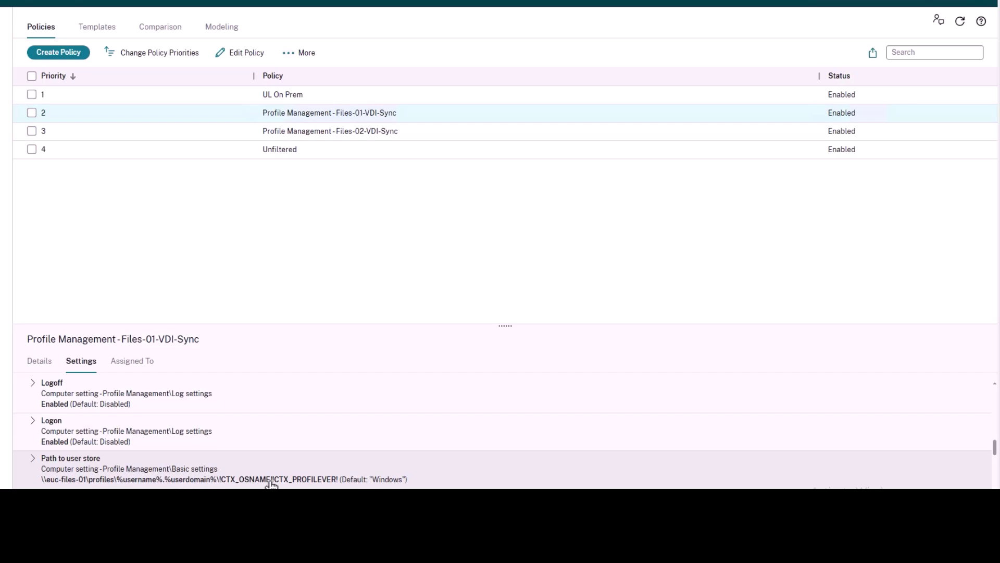
Examine the folder redirection settings of the Files-01-VDI-Sync policy and the delivery group it is assigned to
{"action": "scroll", "coordinate": [271, 483], "scroll_direction": "down", "scroll_amount": 4}
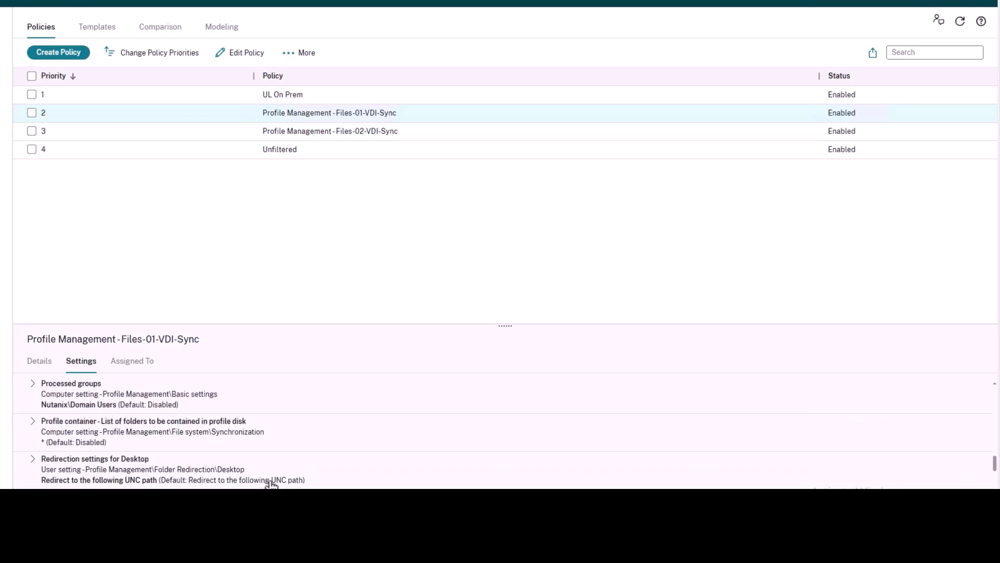
{"action": "scroll", "coordinate": [271, 483], "scroll_direction": "down", "scroll_amount": 1}
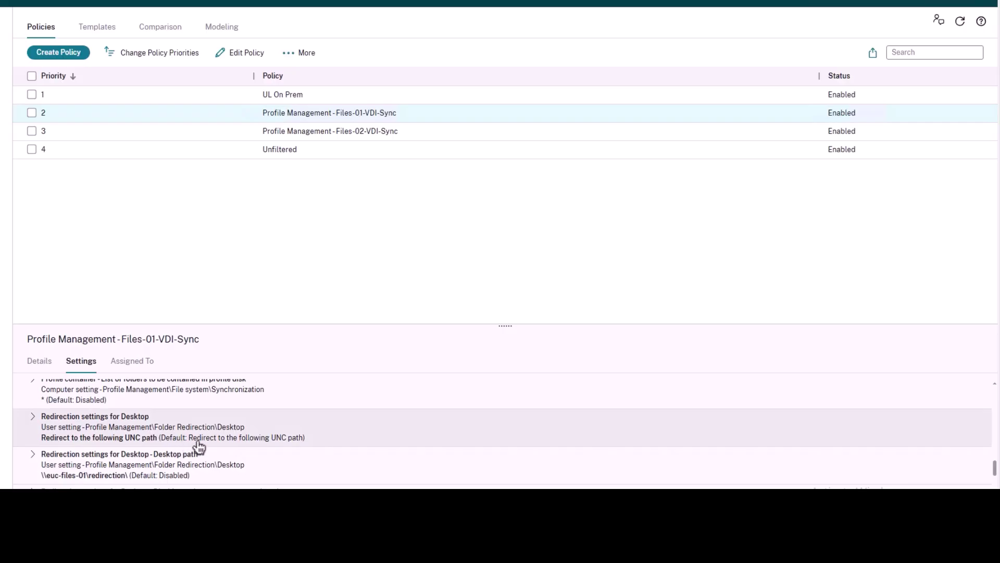
{"action": "left_click", "coordinate": [30, 423]}
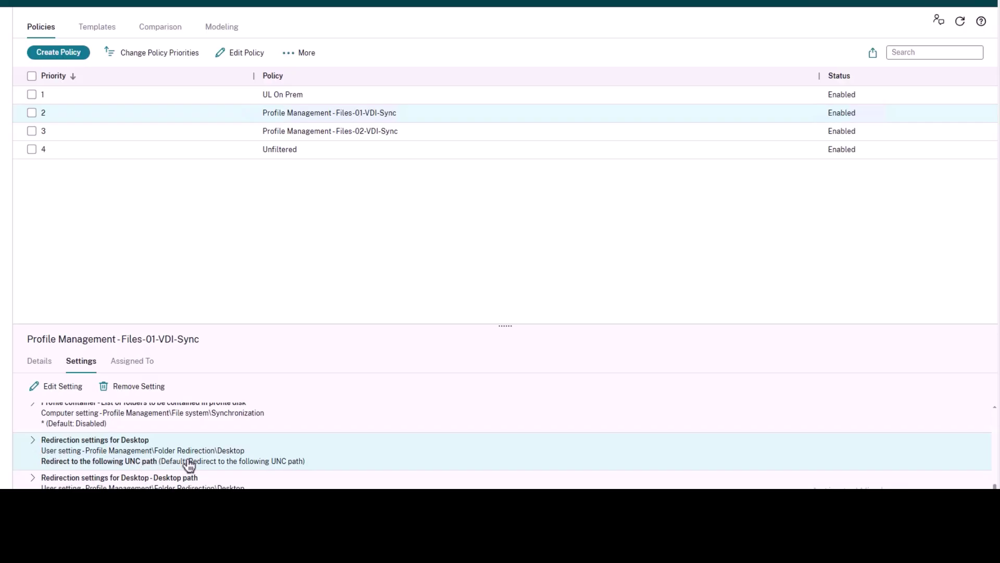
{"action": "scroll", "coordinate": [190, 464], "scroll_direction": "down", "scroll_amount": 1}
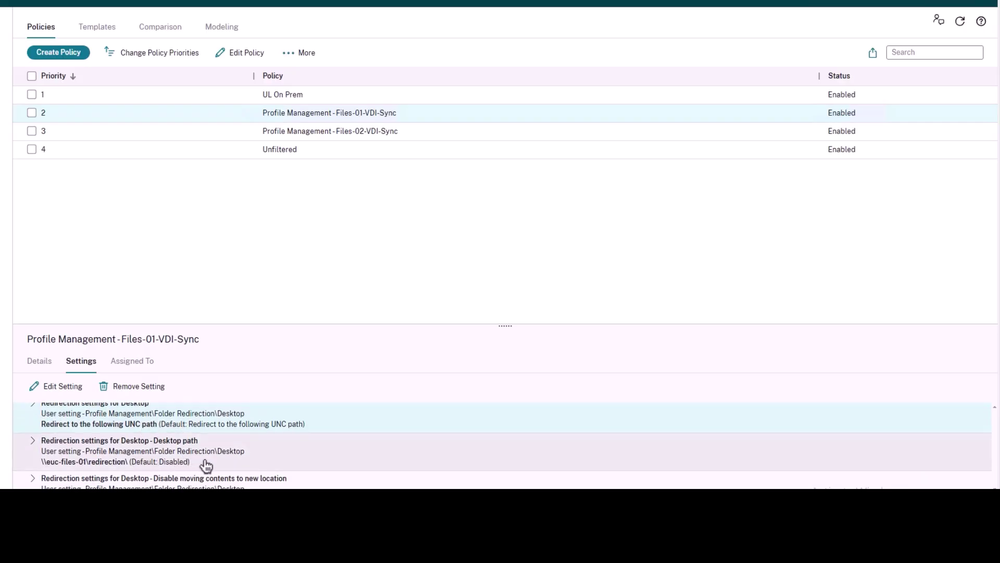
{"action": "scroll", "coordinate": [203, 471], "scroll_direction": "down", "scroll_amount": 2}
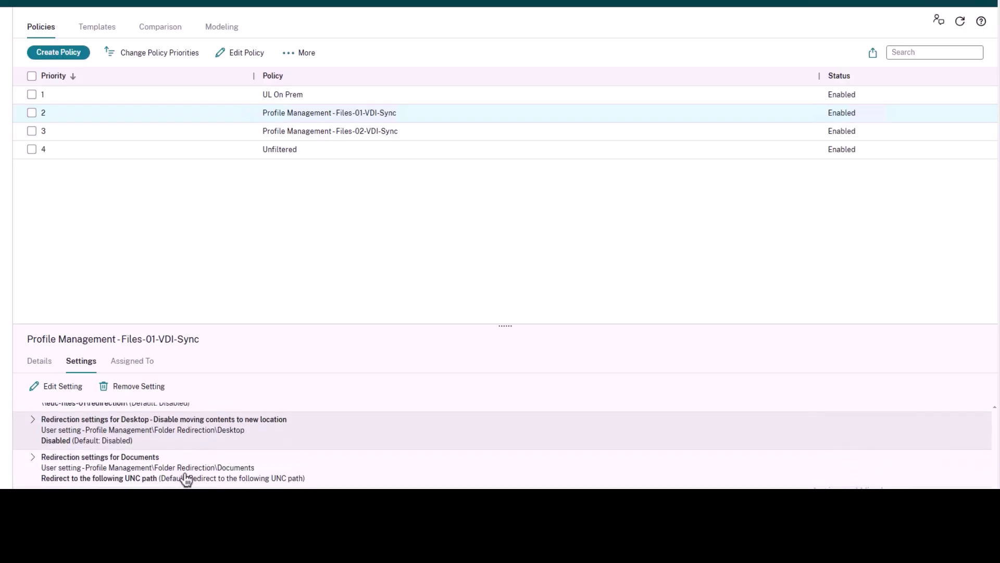
{"action": "scroll", "coordinate": [255, 478], "scroll_direction": "down", "scroll_amount": 2}
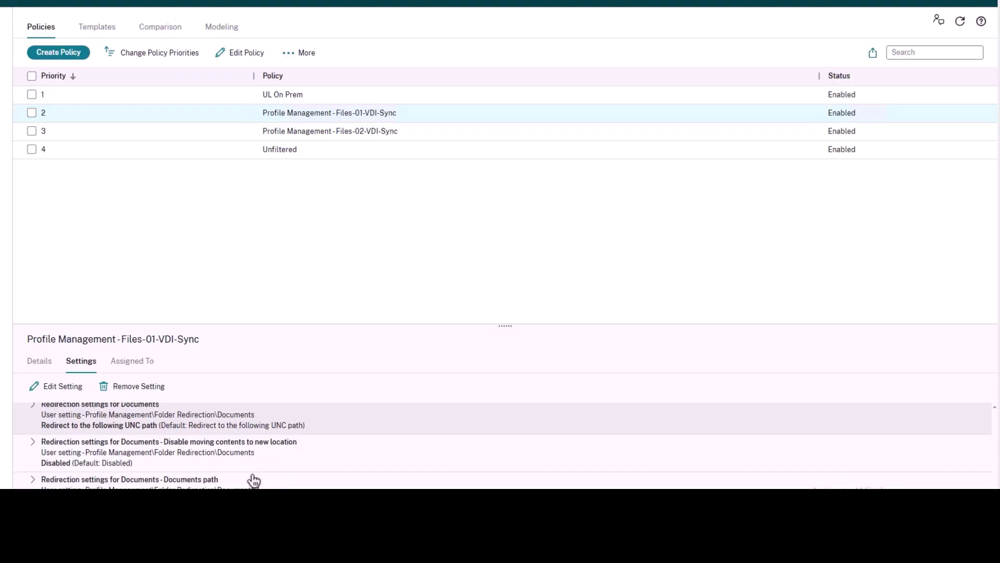
{"action": "scroll", "coordinate": [230, 480], "scroll_direction": "down", "scroll_amount": 3}
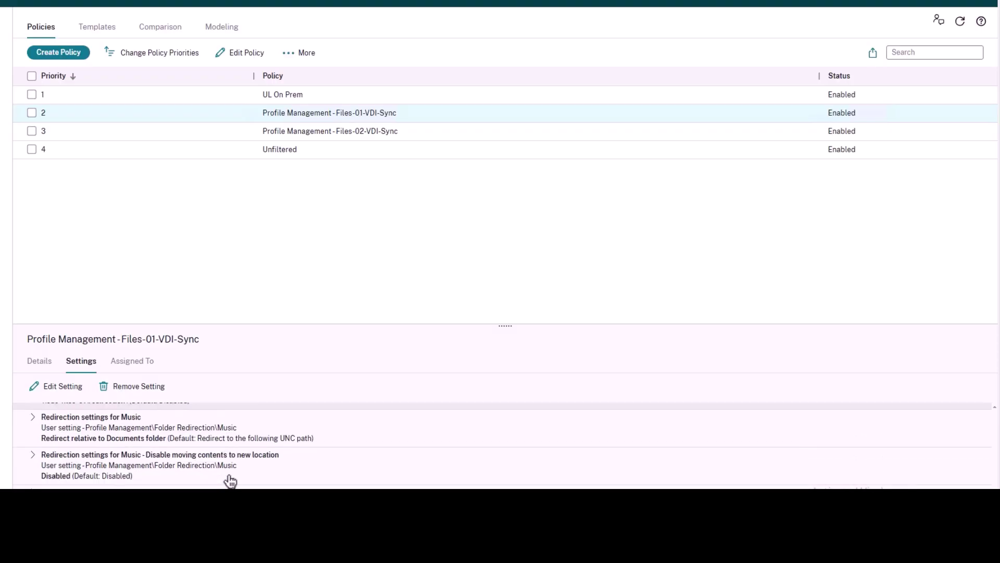
{"action": "scroll", "coordinate": [231, 480], "scroll_direction": "up", "scroll_amount": 5}
{"action": "scroll", "coordinate": [230, 481], "scroll_direction": "up", "scroll_amount": 10}
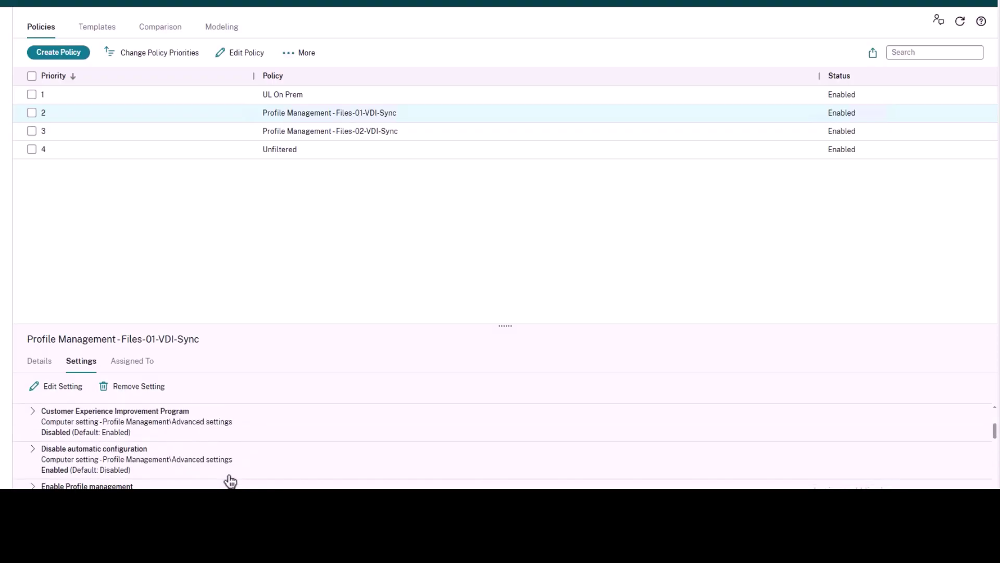
{"action": "left_click", "coordinate": [149, 364]}
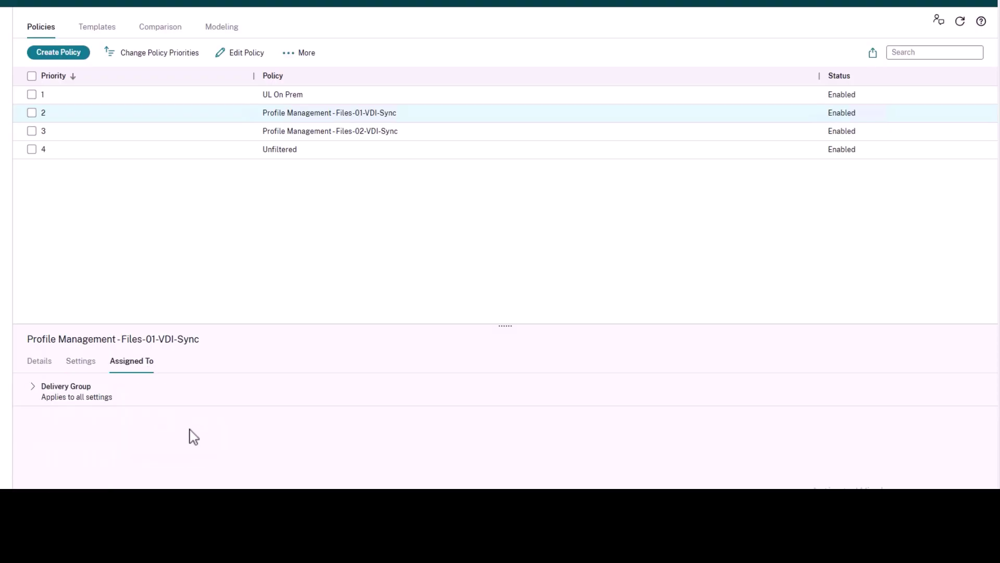
{"action": "left_click", "coordinate": [33, 395]}
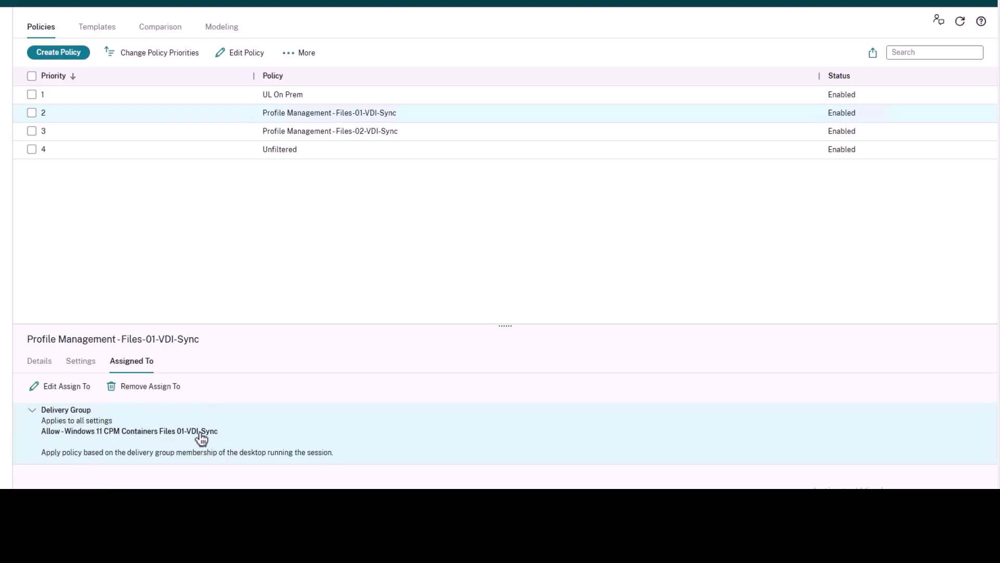
Review the settings of the Profile Management - Files-02-VDI-Sync policy, including its path to user store
{"action": "left_click", "coordinate": [315, 140]}
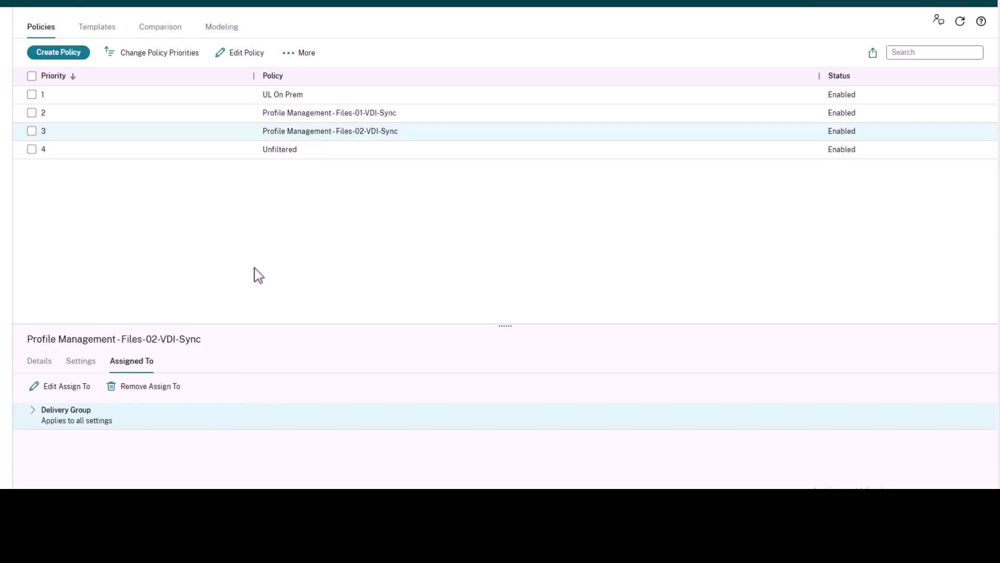
{"action": "left_click", "coordinate": [82, 365]}
{"action": "scroll", "coordinate": [164, 452], "scroll_direction": "down", "scroll_amount": 5}
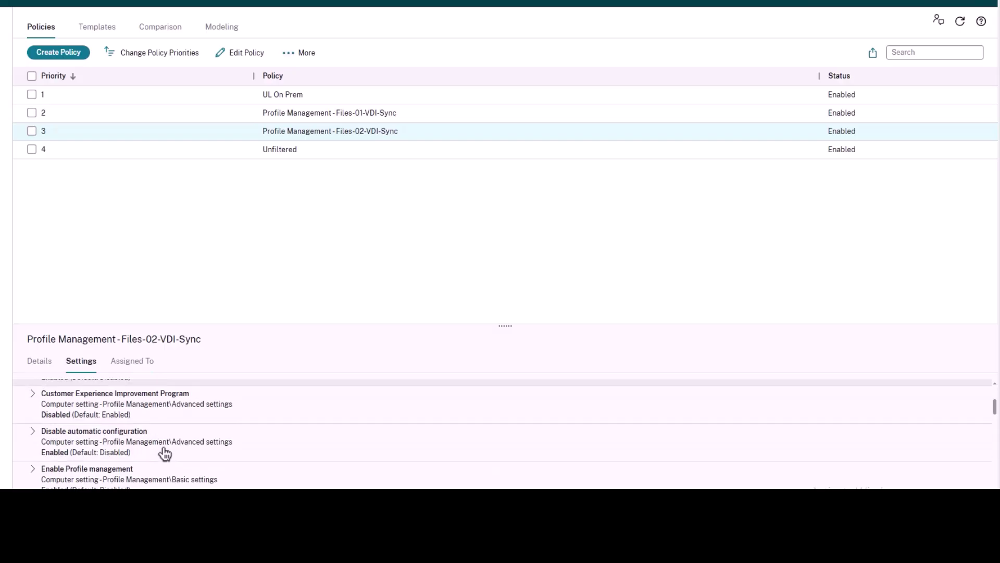
{"action": "scroll", "coordinate": [164, 452], "scroll_direction": "down", "scroll_amount": 8}
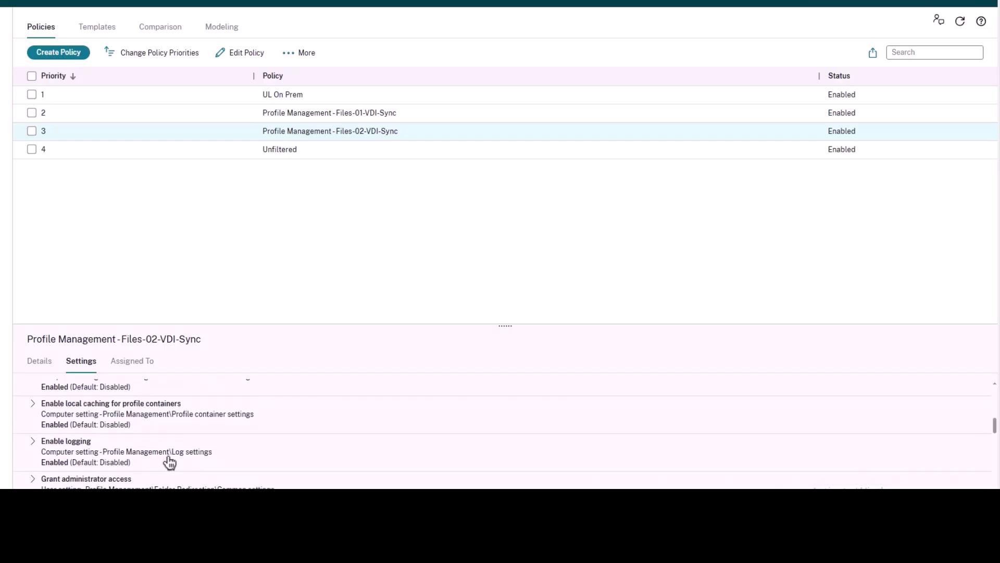
{"action": "scroll", "coordinate": [171, 462], "scroll_direction": "down", "scroll_amount": 5}
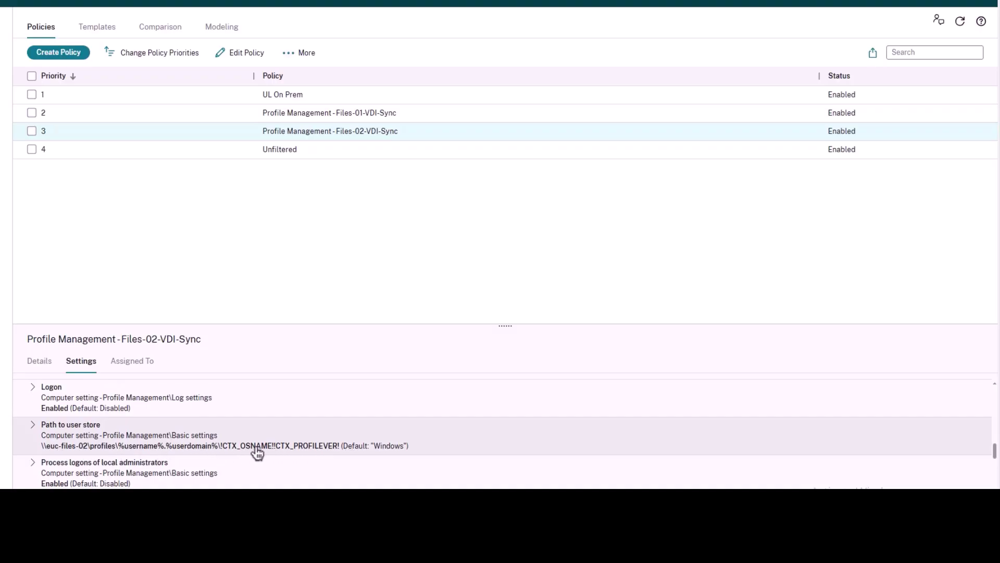
{"action": "scroll", "coordinate": [157, 463], "scroll_direction": "down", "scroll_amount": 3}
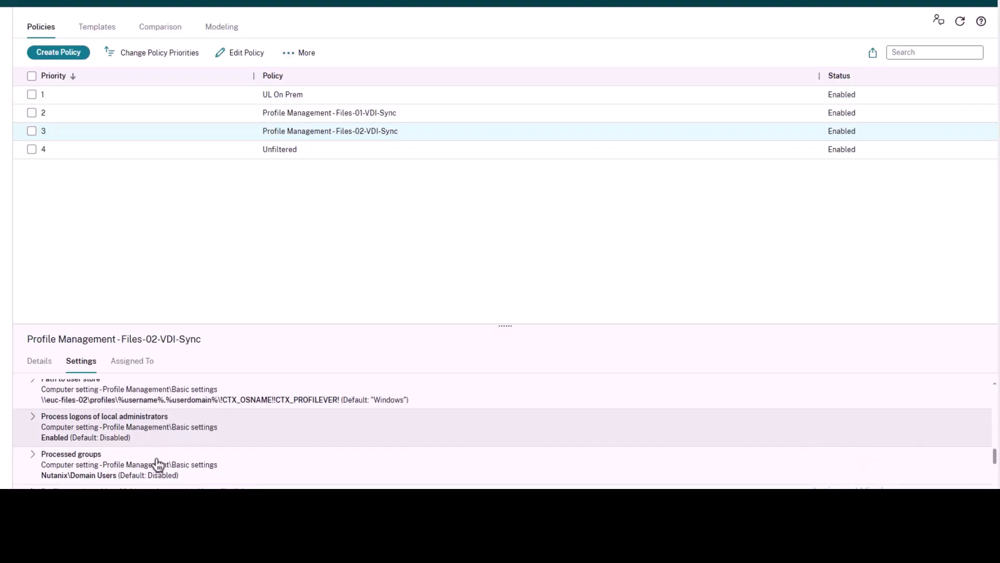
Examine the folder redirection settings of the Files-02-VDI-Sync policy and its delivery group assignment
{"action": "scroll", "coordinate": [158, 464], "scroll_direction": "down", "scroll_amount": 2}
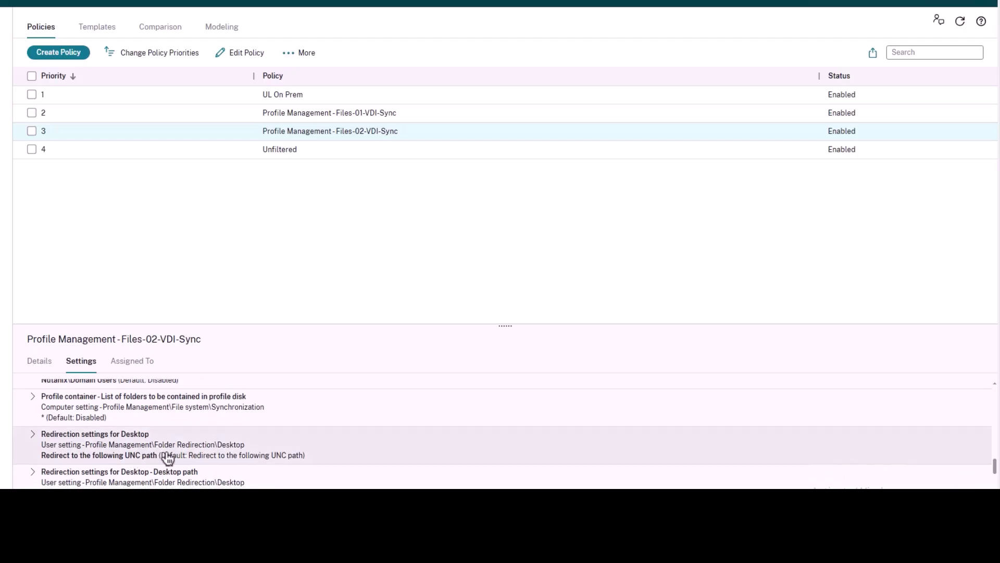
{"action": "scroll", "coordinate": [234, 461], "scroll_direction": "down", "scroll_amount": 4}
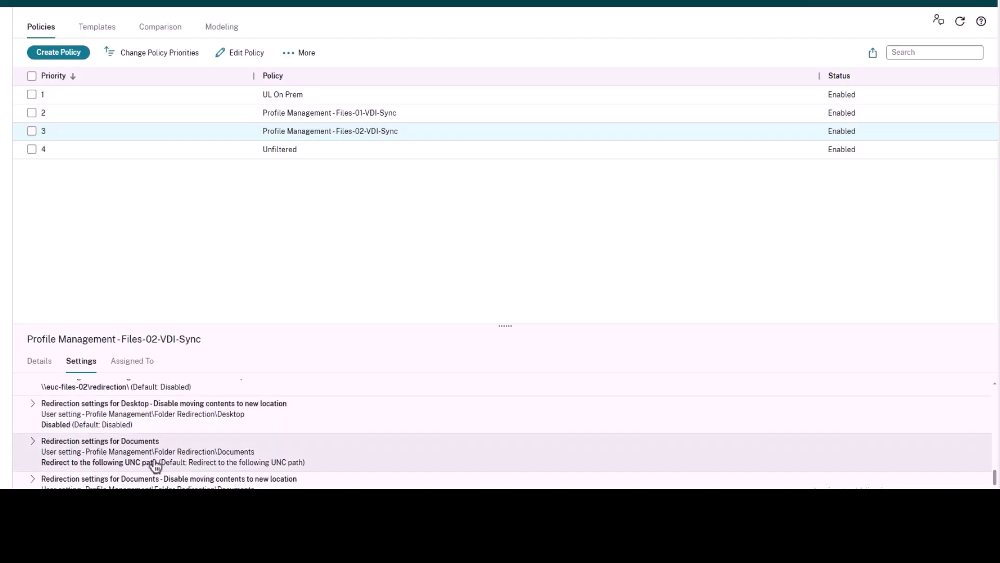
{"action": "scroll", "coordinate": [197, 464], "scroll_direction": "down", "scroll_amount": 4}
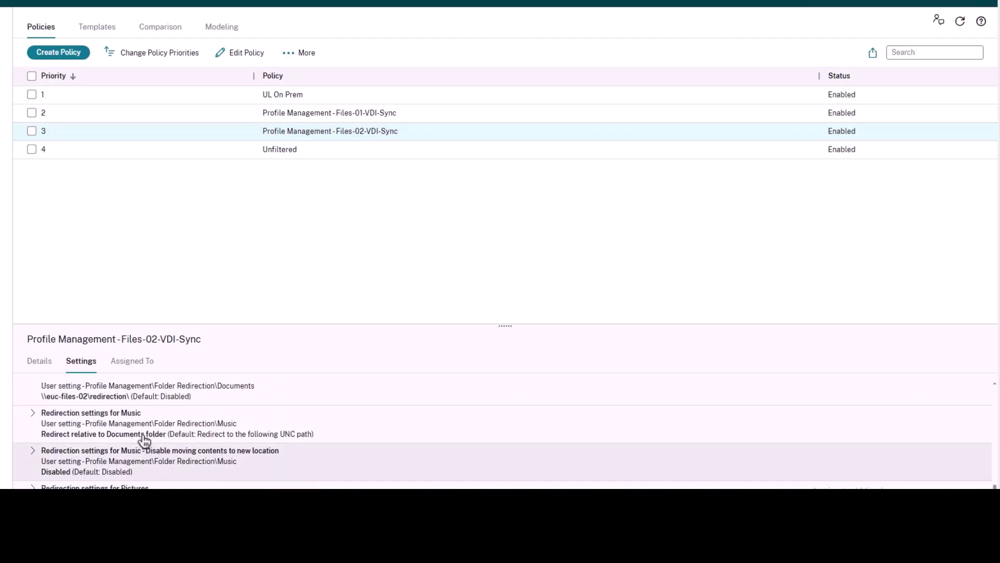
{"action": "scroll", "coordinate": [149, 476], "scroll_direction": "down", "scroll_amount": 4}
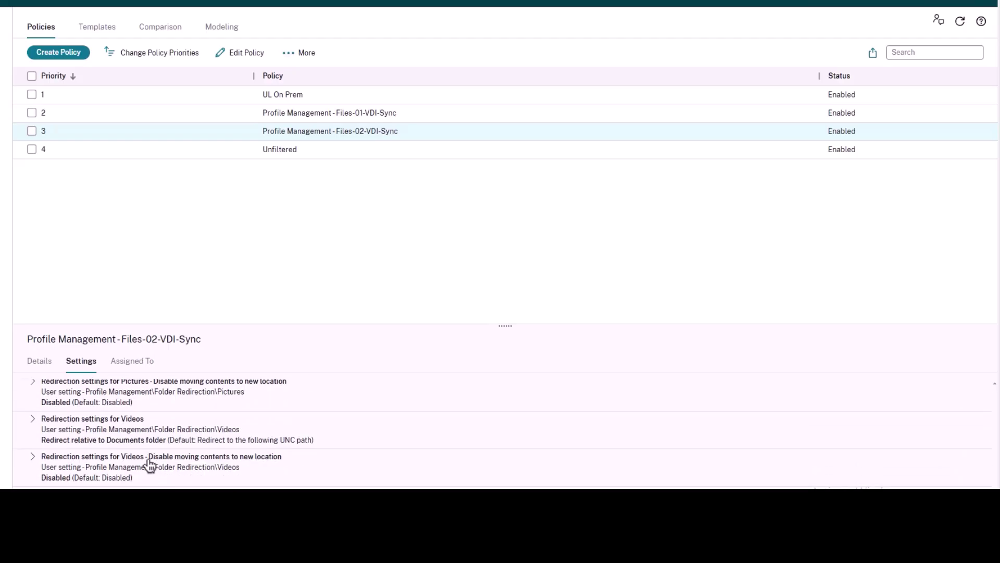
{"action": "left_click", "coordinate": [134, 365]}
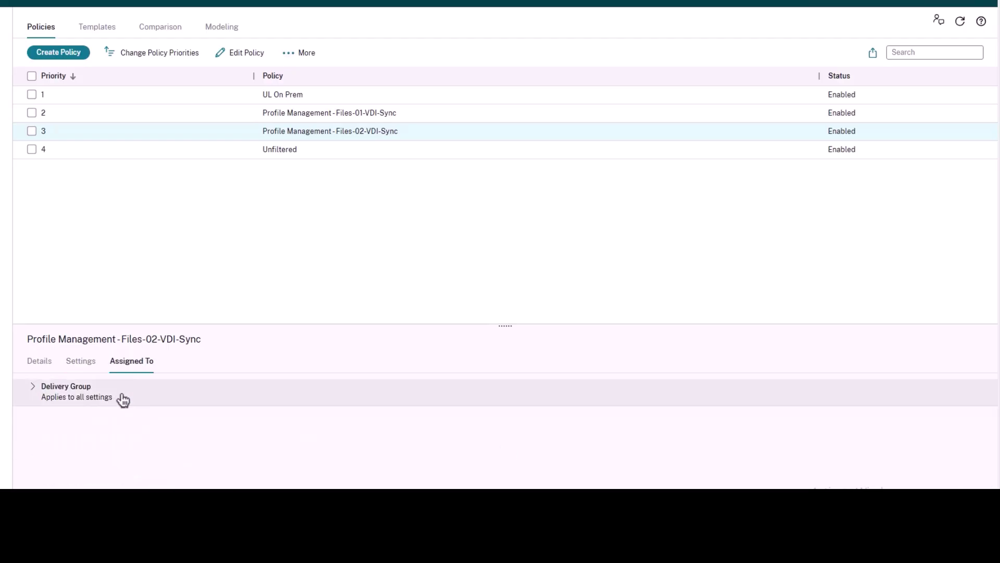
{"action": "left_click", "coordinate": [32, 388]}
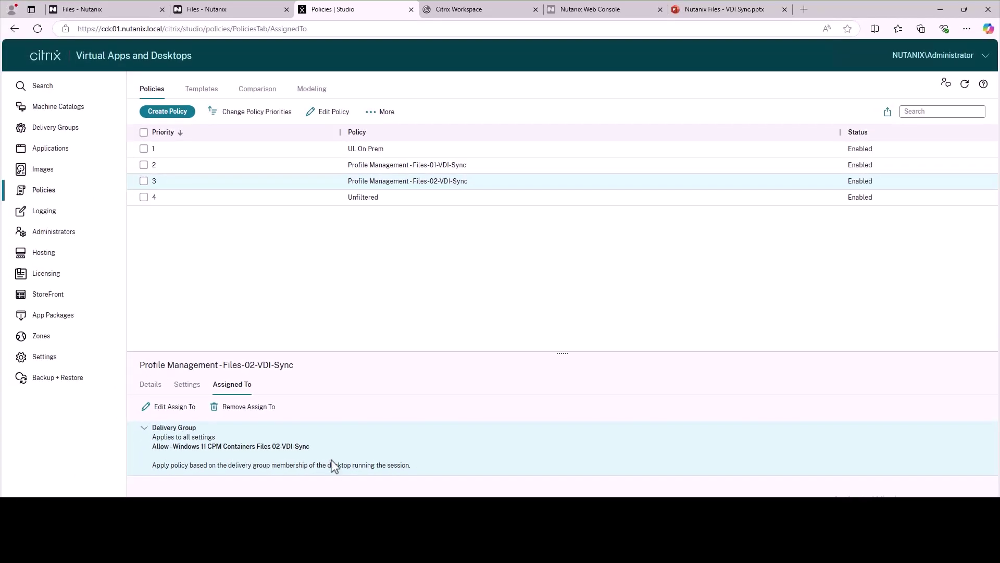
Refresh the delivery groups, check the machines' registration state in Windows 11 CPM Containers Files 01-VDI-Sync, and return to the group list
{"action": "left_click", "coordinate": [58, 129]}
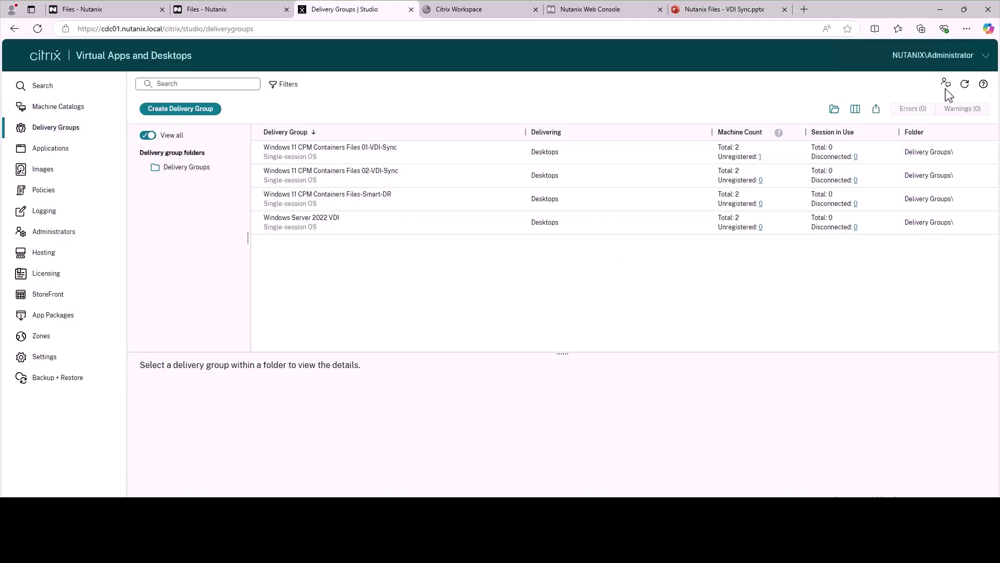
{"action": "left_click", "coordinate": [964, 84]}
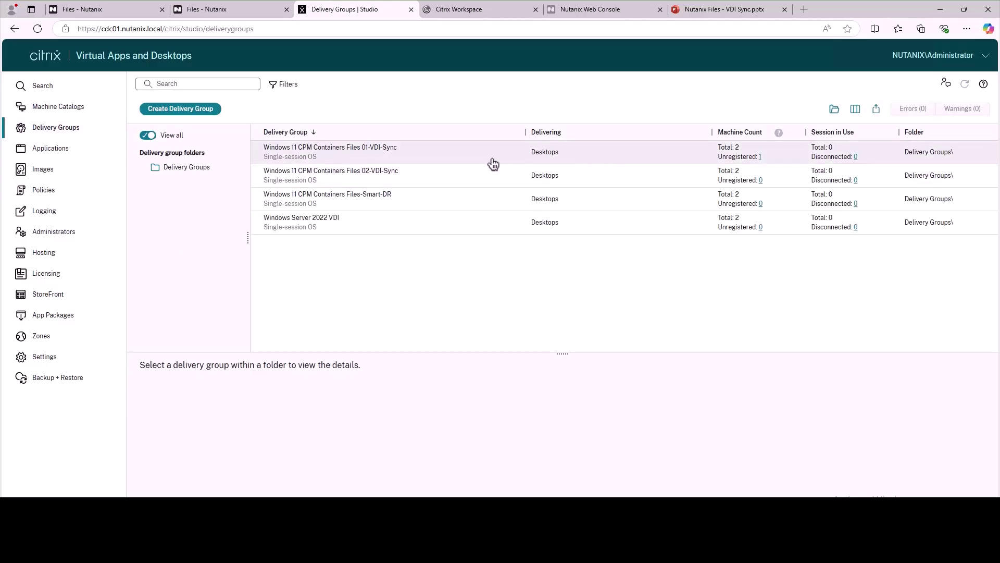
{"action": "double_click", "coordinate": [491, 163]}
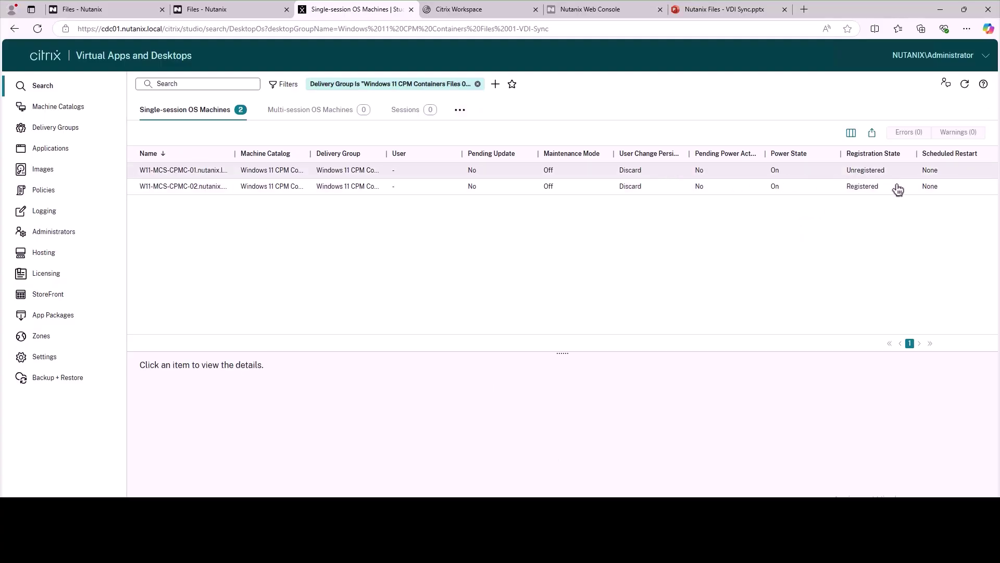
{"action": "left_click", "coordinate": [51, 127]}
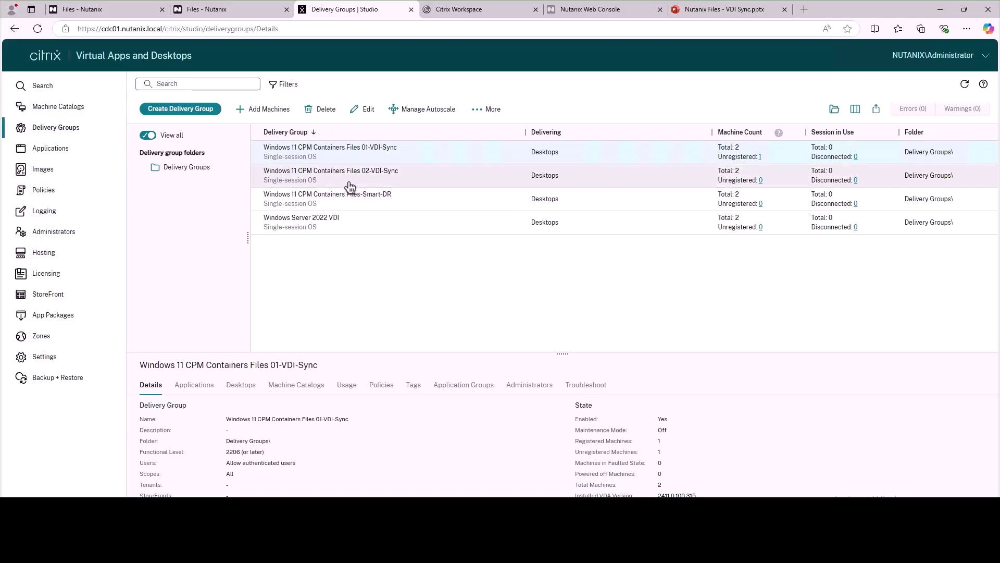
Check the machines' registration state in Windows 11 CPM Containers Files 02-VDI-Sync and return to the delivery group list
{"action": "double_click", "coordinate": [346, 194]}
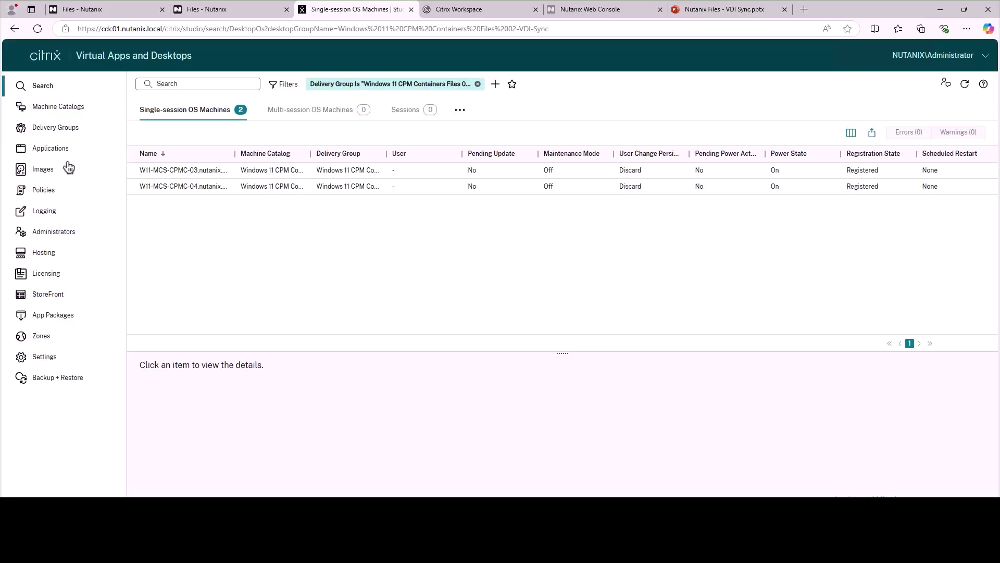
{"action": "left_click", "coordinate": [52, 138]}
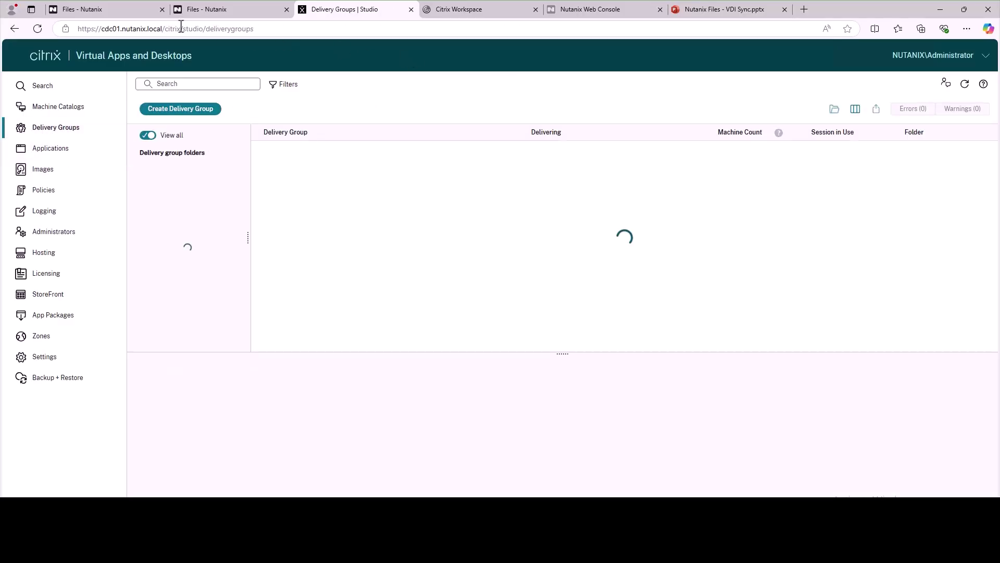
Review the replication jobs and summary of the EUC-Profiles-VDI-Sync policy in both Nutanix Files consoles
{"action": "left_click", "coordinate": [118, 11]}
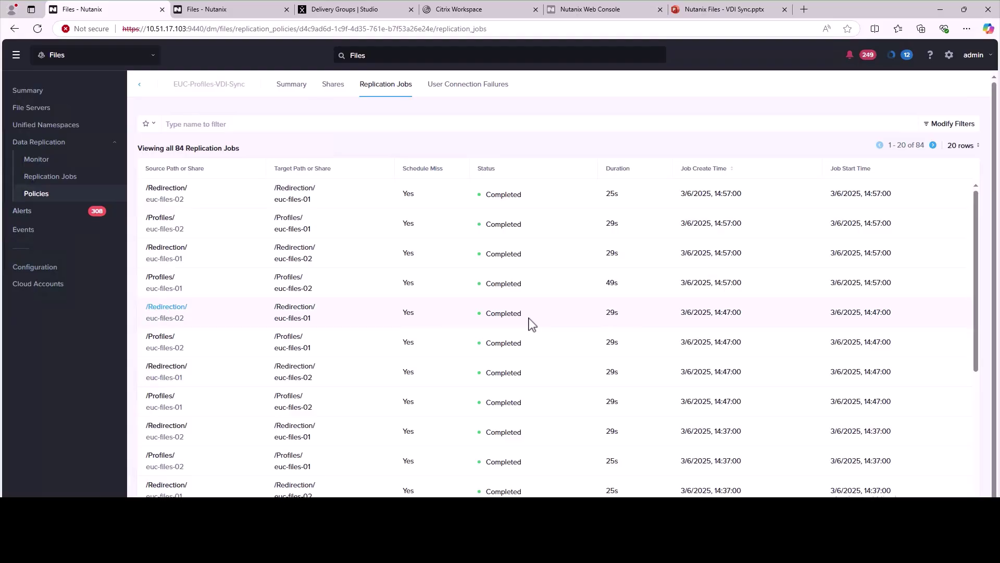
{"action": "left_click", "coordinate": [214, 10]}
{"action": "left_click", "coordinate": [378, 91]}
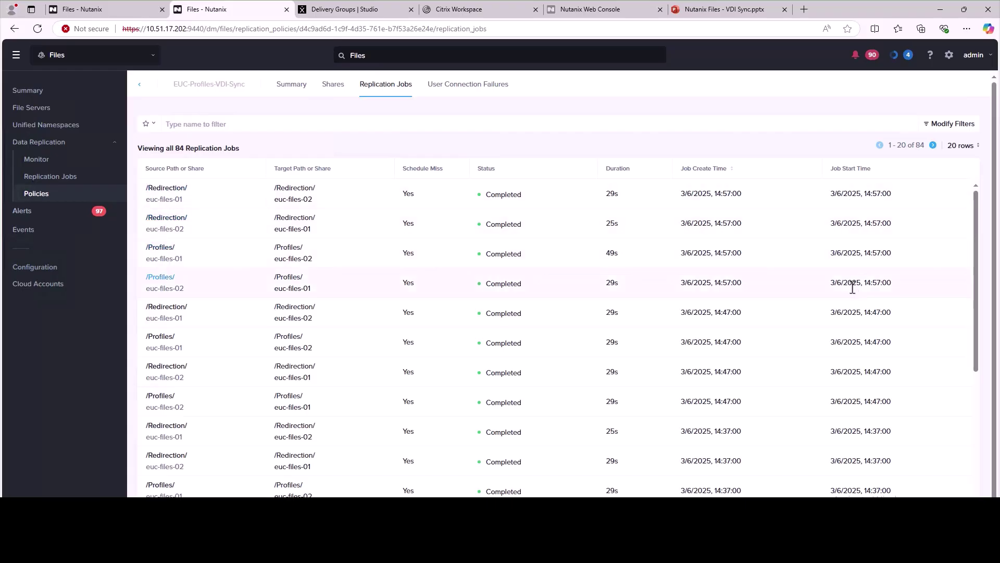
{"action": "left_click", "coordinate": [295, 93]}
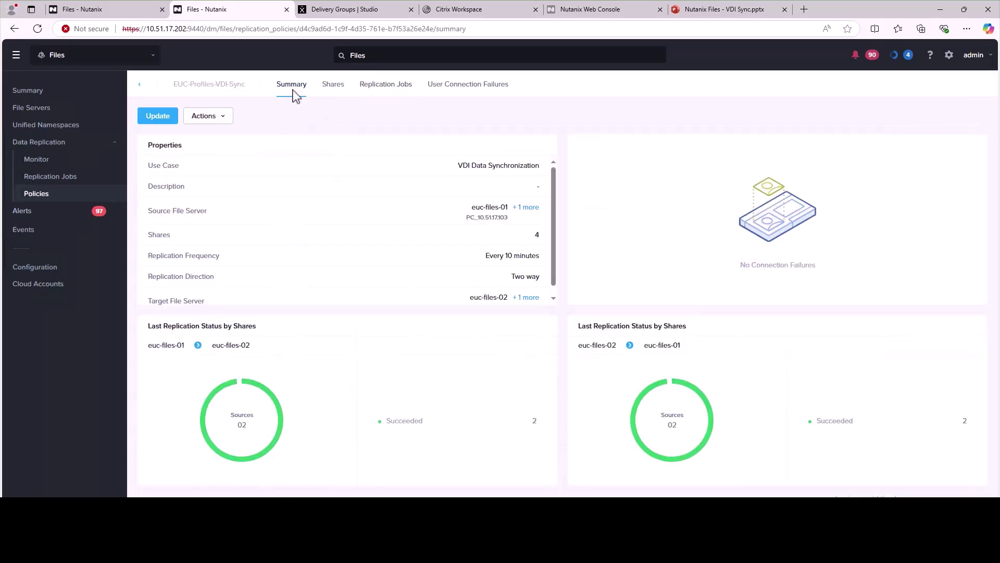
{"action": "left_click", "coordinate": [101, 12]}
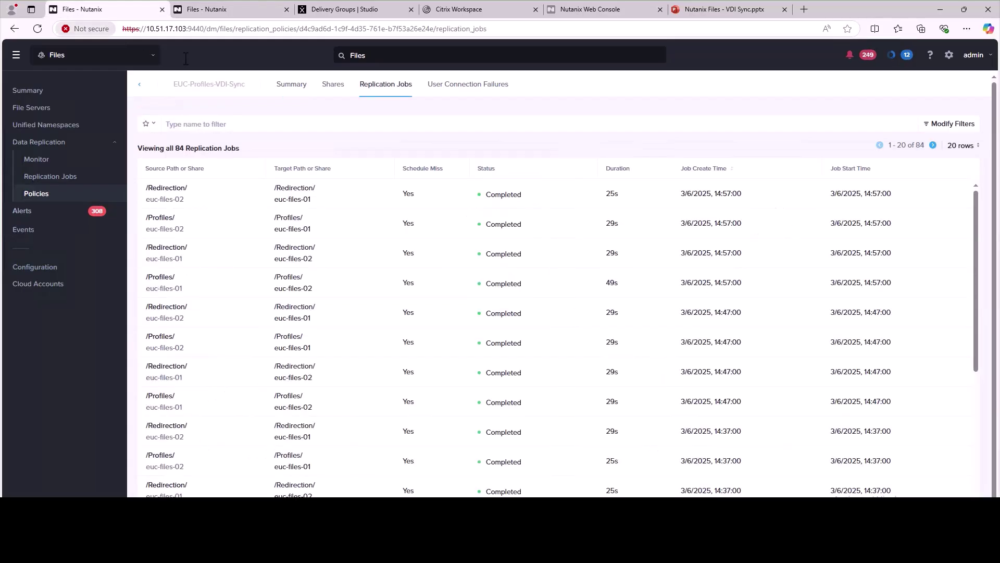
{"action": "left_click", "coordinate": [293, 92]}
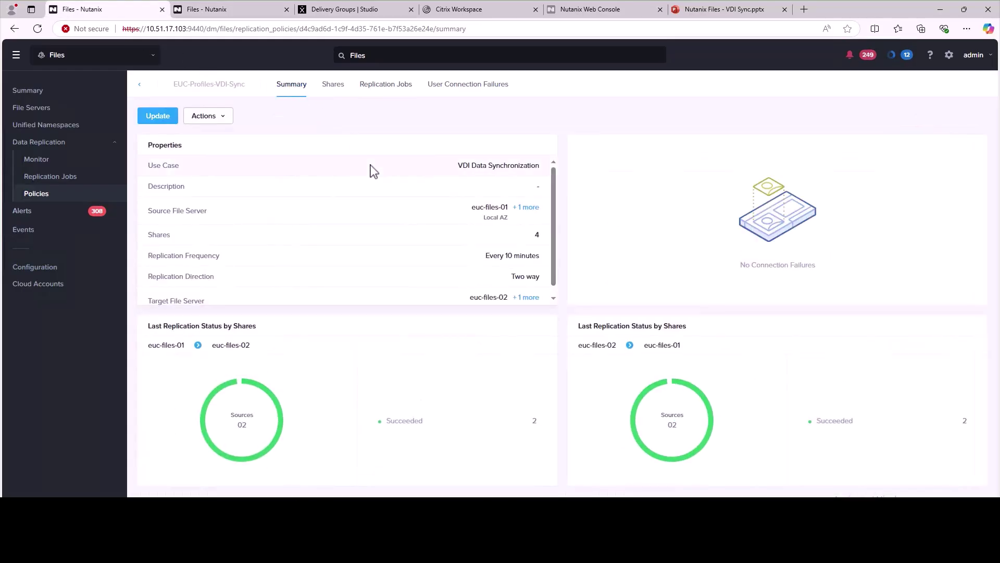
Switch to Citrix Workspace and launch the Windows 11 CPM Containers Files 02 desktop
{"action": "left_click", "coordinate": [321, 551]}
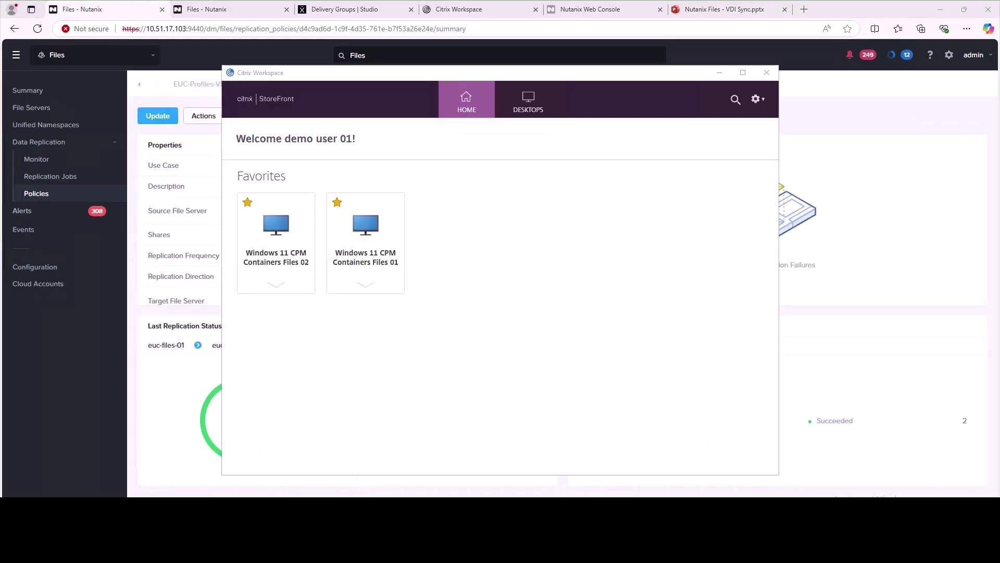
{"action": "left_click", "coordinate": [281, 233]}
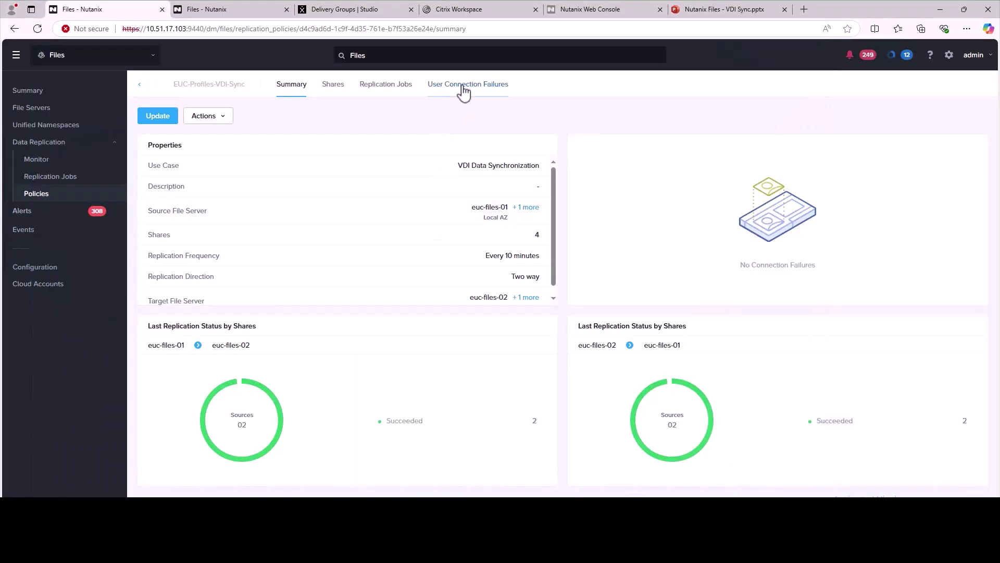
Check the EUC-Profiles-VDI-Sync policy's user connection failures for euc-files-02 and euc-files-01, and return to its summary
{"action": "left_click", "coordinate": [454, 85]}
{"action": "left_click", "coordinate": [233, 116]}
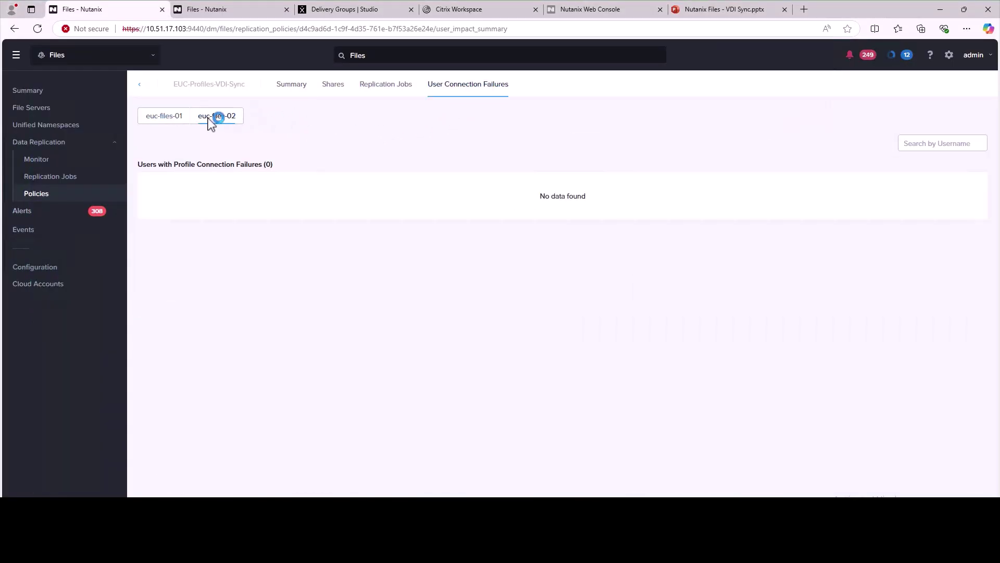
{"action": "left_click", "coordinate": [167, 117]}
{"action": "left_click", "coordinate": [291, 86]}
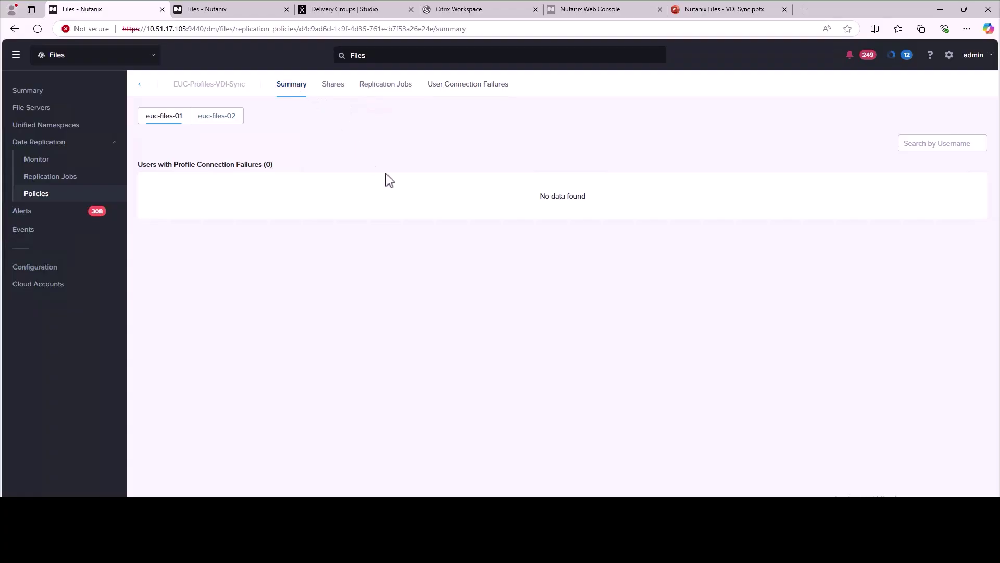
In the Files 02 desktop session, add a final line "Files 02" to the desktop's VDI Sync text file and save it
{"action": "key", "text": "alt+Tab"}
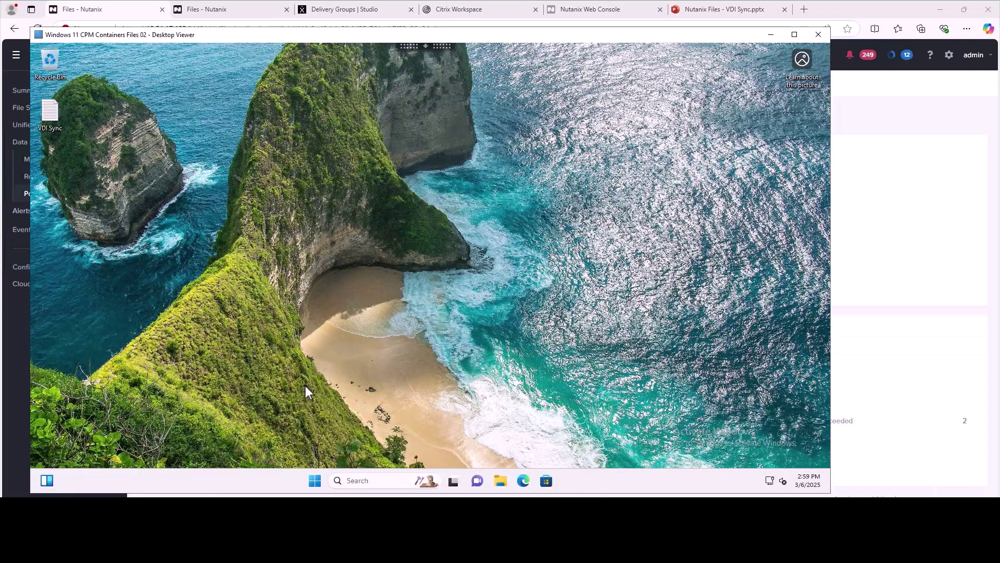
{"action": "double_click", "coordinate": [55, 114]}
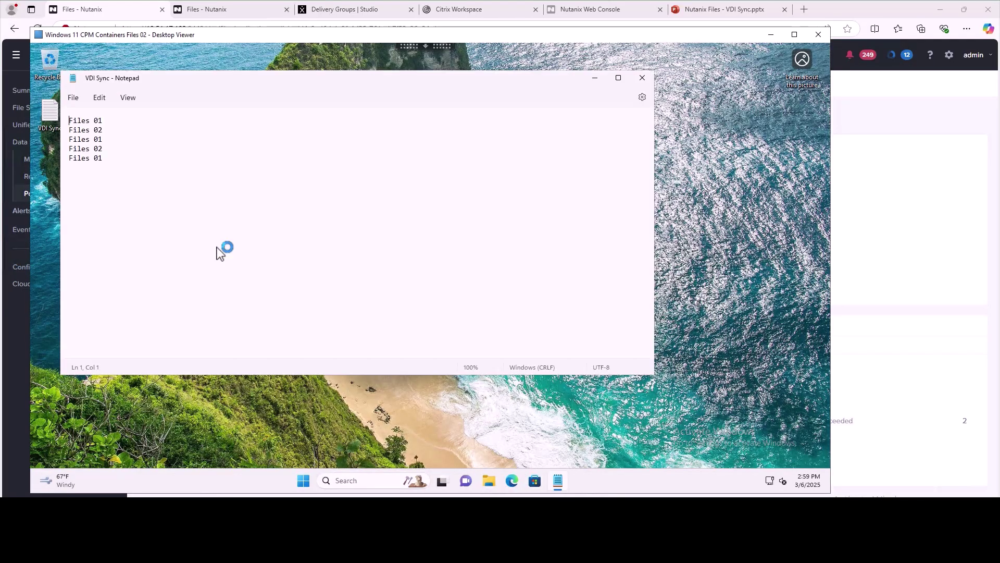
{"action": "key", "text": "Return"}
{"action": "left_click", "coordinate": [642, 79]}
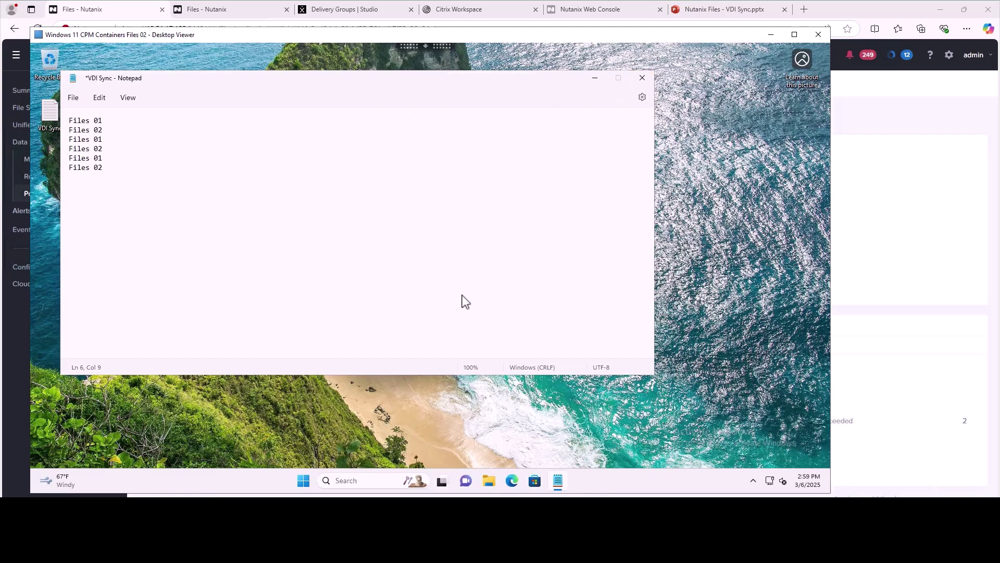
{"action": "left_click", "coordinate": [285, 260]}
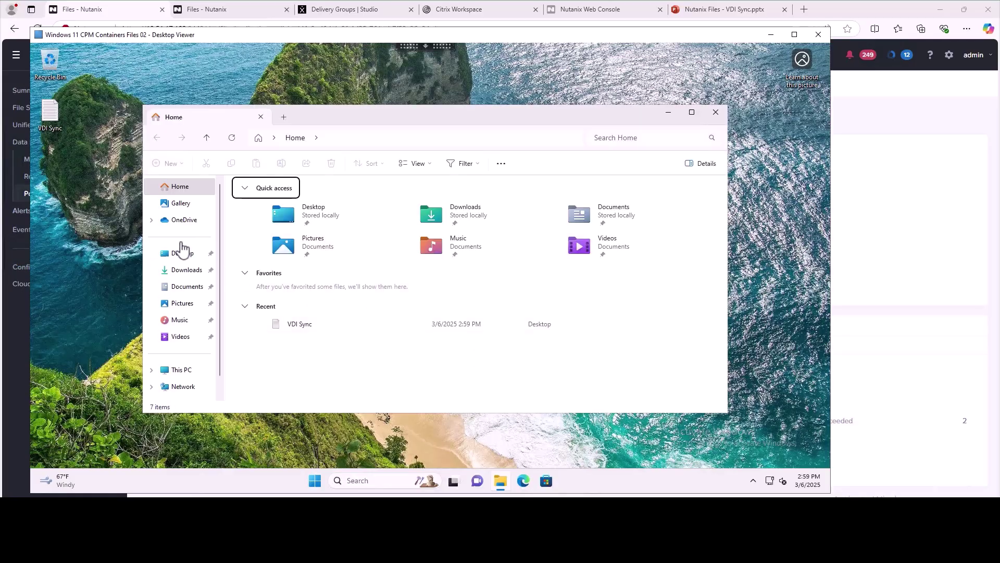
Append the line "Files 02" to the VDI Sync text file in the Documents folder and save it
{"action": "left_click", "coordinate": [179, 286]}
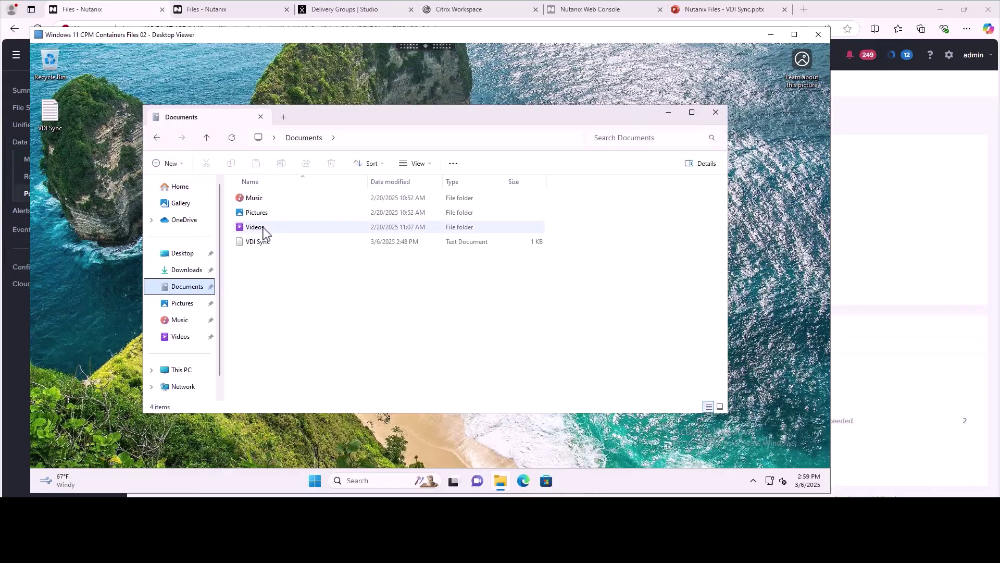
{"action": "double_click", "coordinate": [255, 243]}
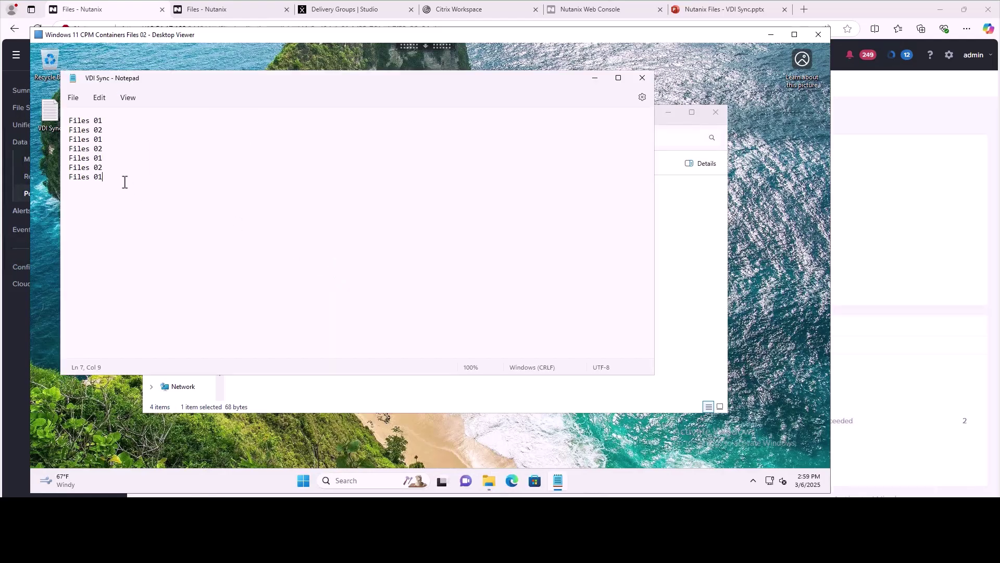
{"action": "key", "text": "Return"}
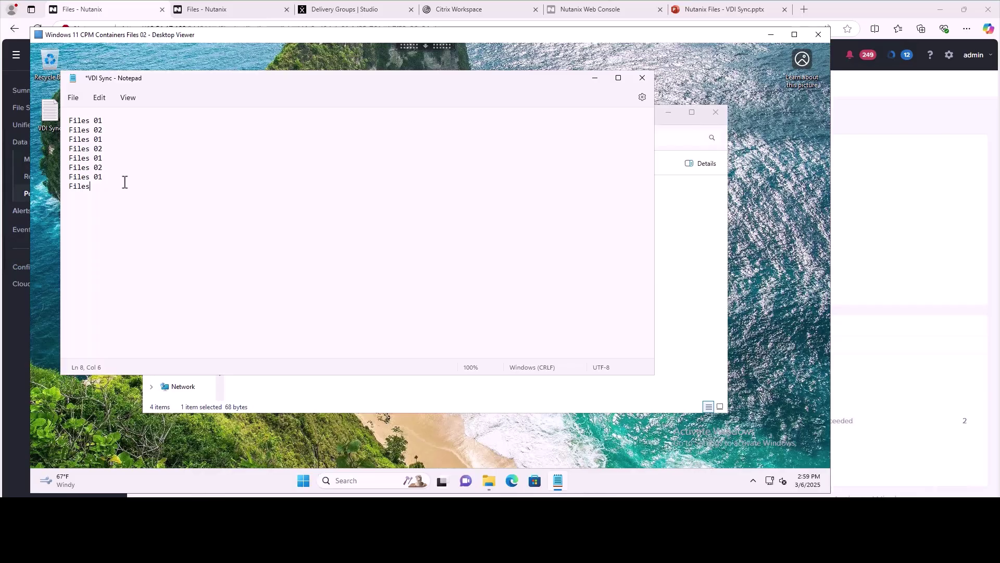
{"action": "left_click", "coordinate": [642, 78]}
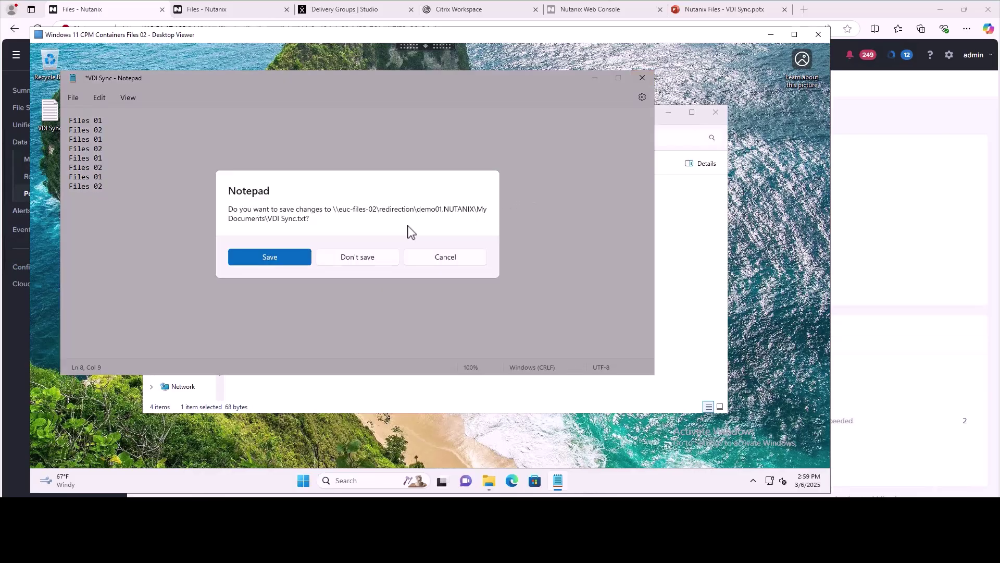
{"action": "left_click", "coordinate": [274, 258]}
Examine the Documents folder's properties for its redirected network location
{"action": "left_click", "coordinate": [188, 286]}
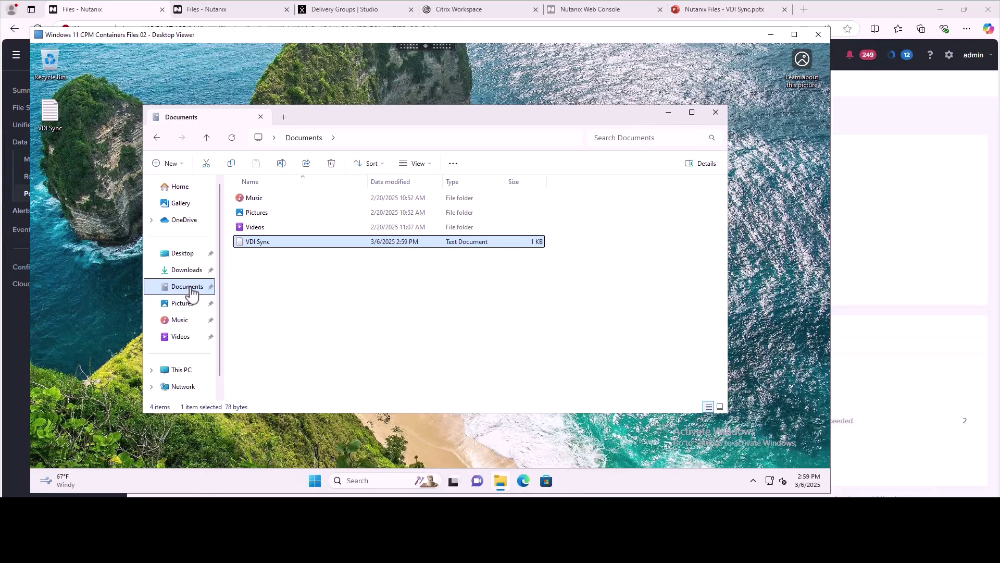
{"action": "right_click", "coordinate": [191, 288]}
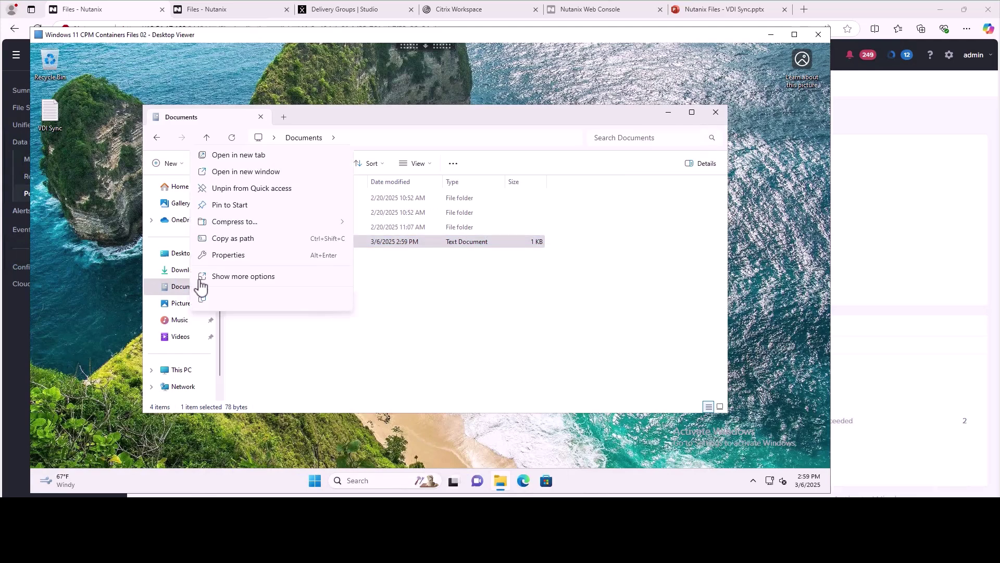
{"action": "left_click", "coordinate": [426, 339]}
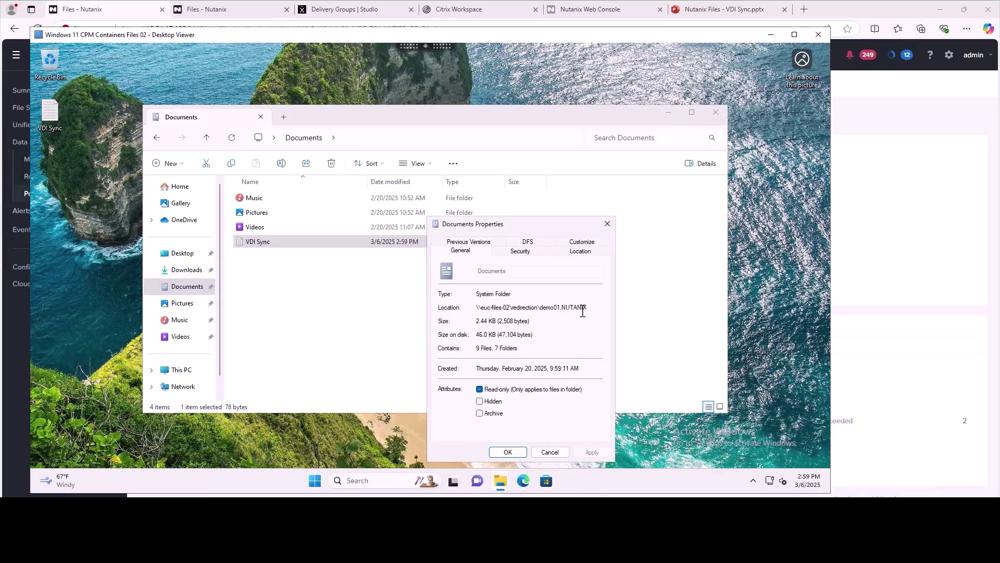
{"action": "left_click", "coordinate": [550, 452]}
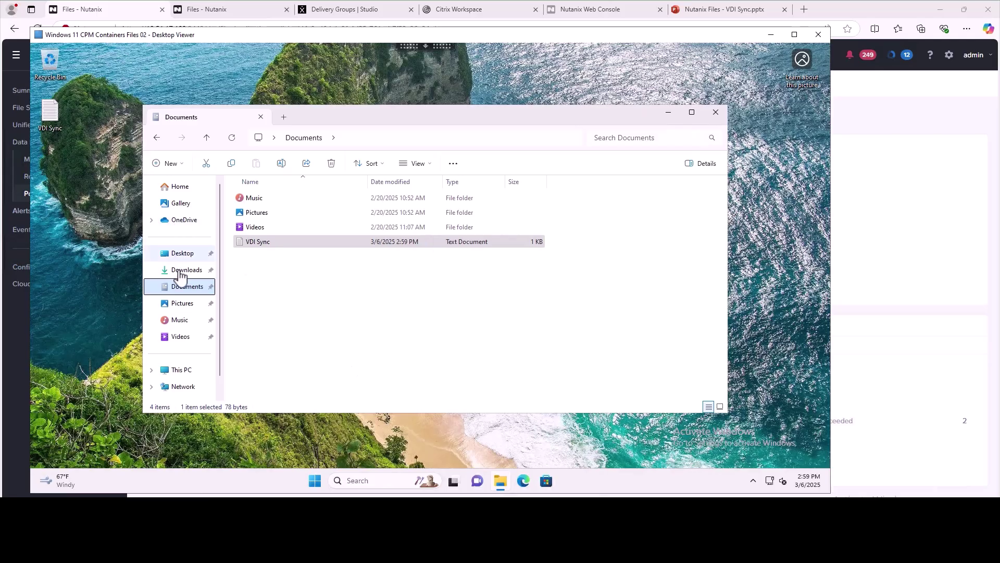
Examine the Desktop folder's general and location properties for its redirected path, and close File Explorer
{"action": "right_click", "coordinate": [181, 257]}
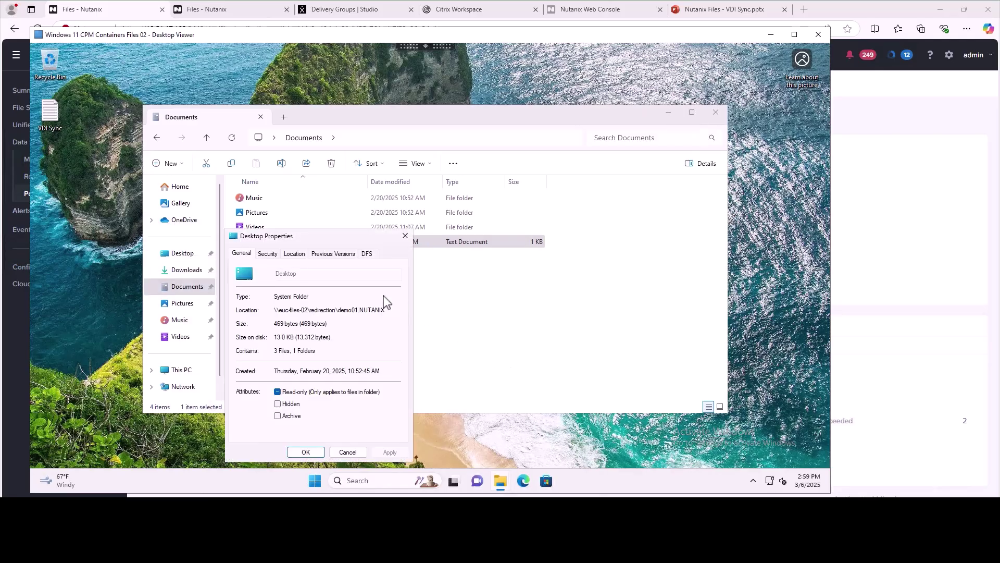
{"action": "left_click", "coordinate": [295, 254]}
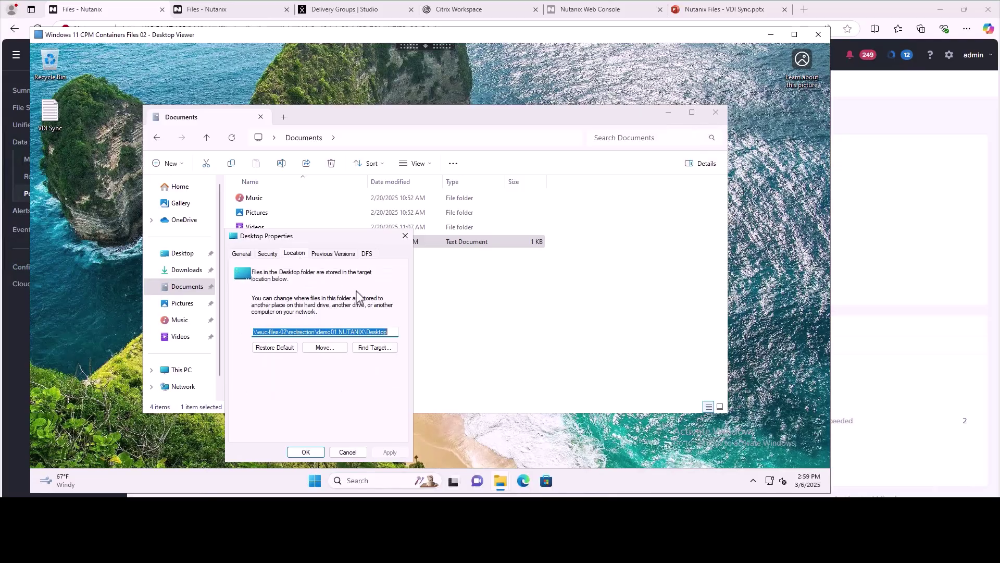
{"action": "left_click", "coordinate": [242, 254]}
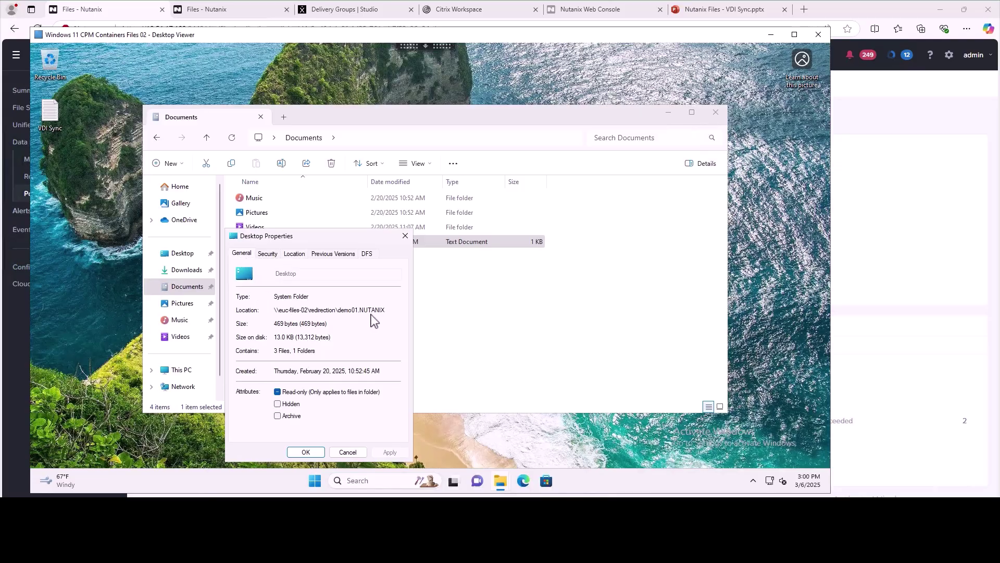
{"action": "left_click", "coordinate": [348, 452]}
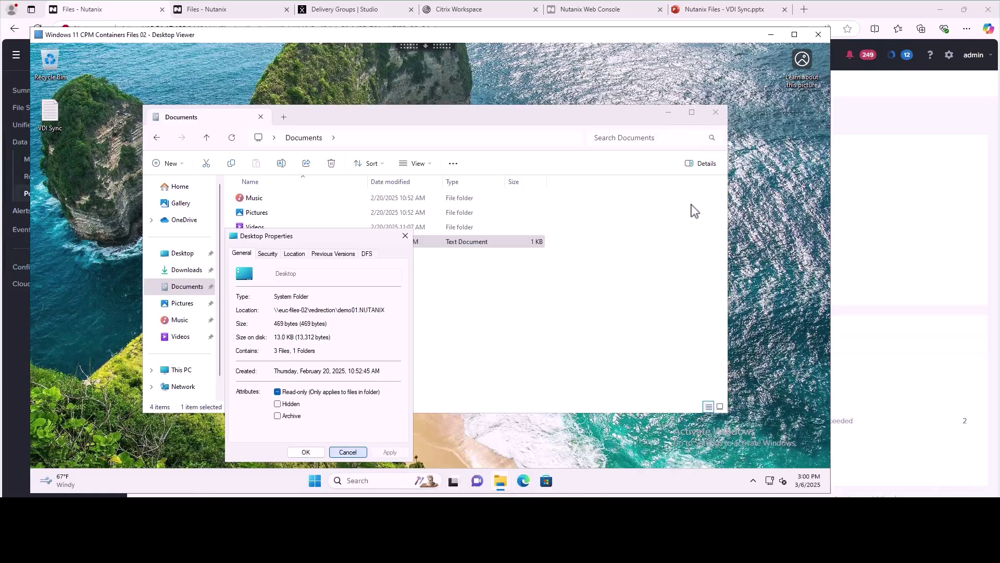
{"action": "left_click", "coordinate": [717, 114]}
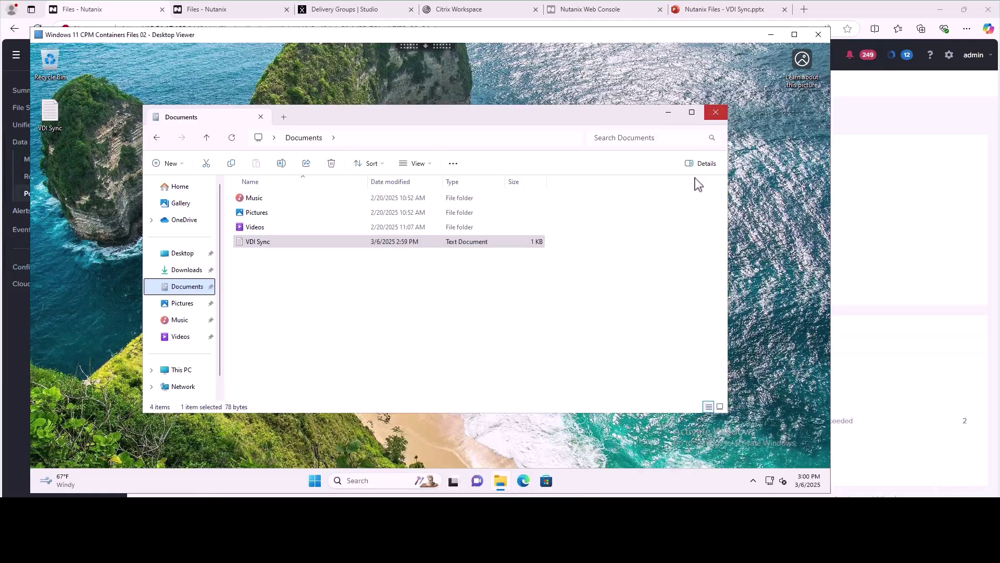
Sign out of the Files 02 desktop session and view the replication jobs of the EUC-Profiles-VDI-Sync policy
{"action": "right_click", "coordinate": [318, 478]}
{"action": "mouse_move", "coordinate": [342, 440]}
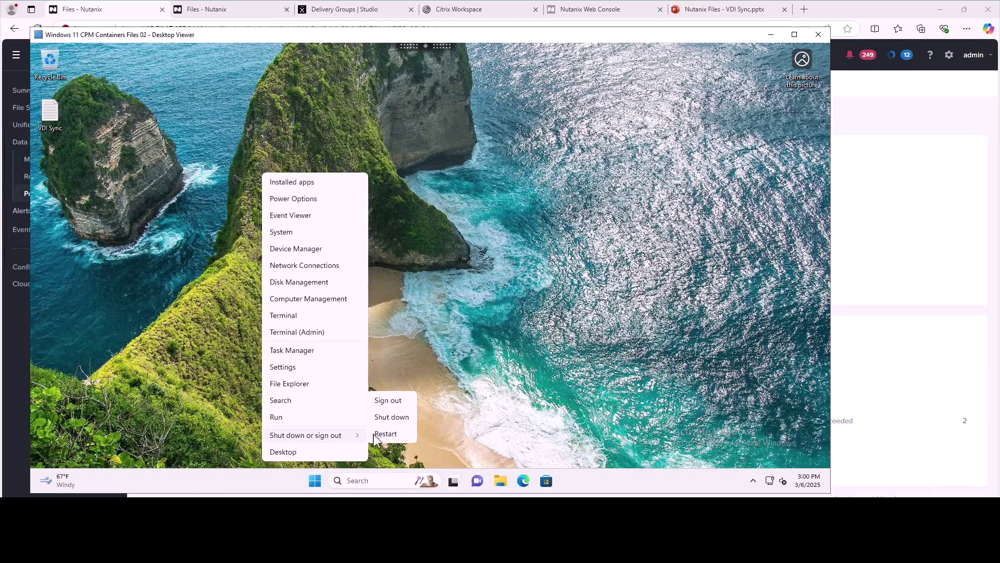
{"action": "left_click", "coordinate": [388, 400]}
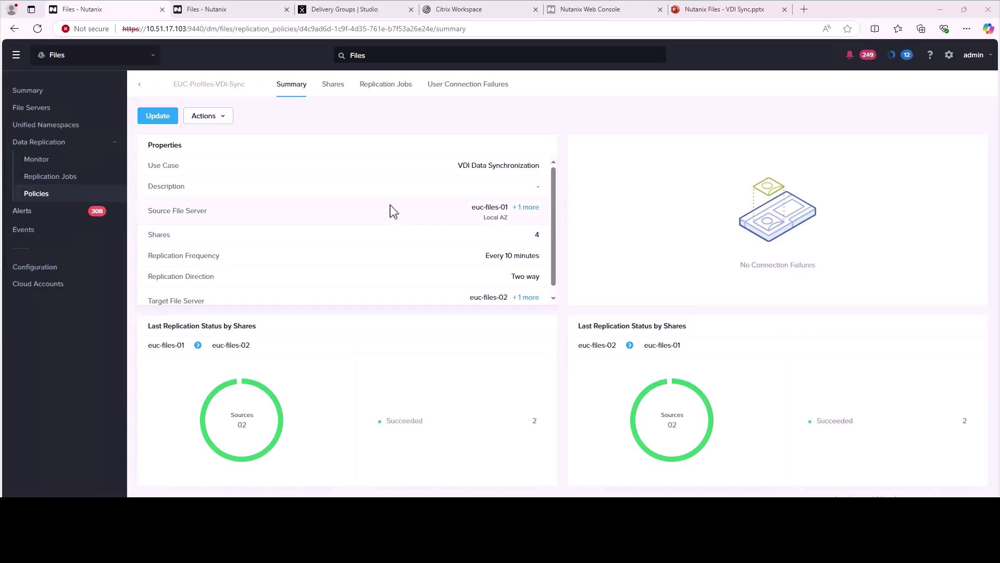
{"action": "left_click", "coordinate": [386, 84]}
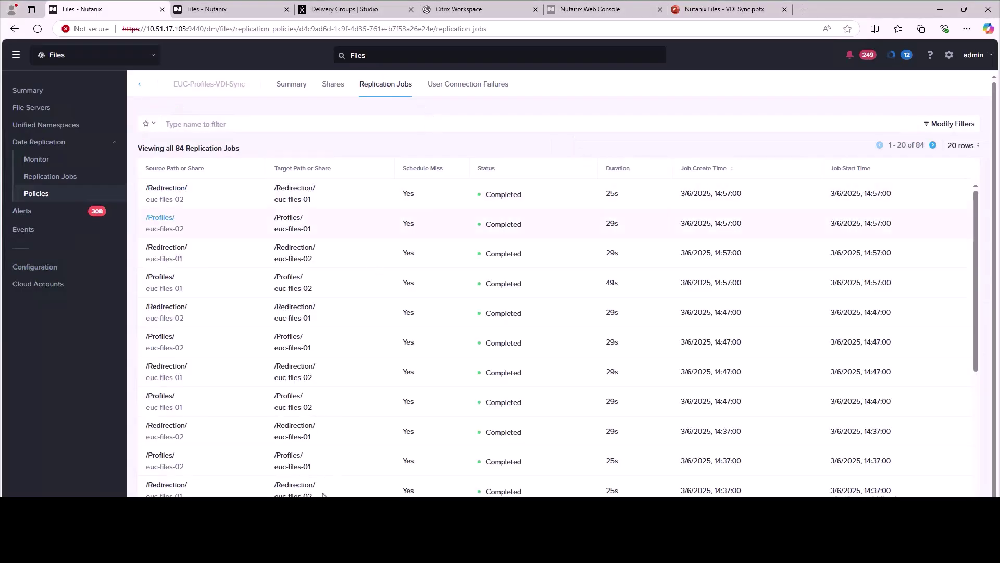